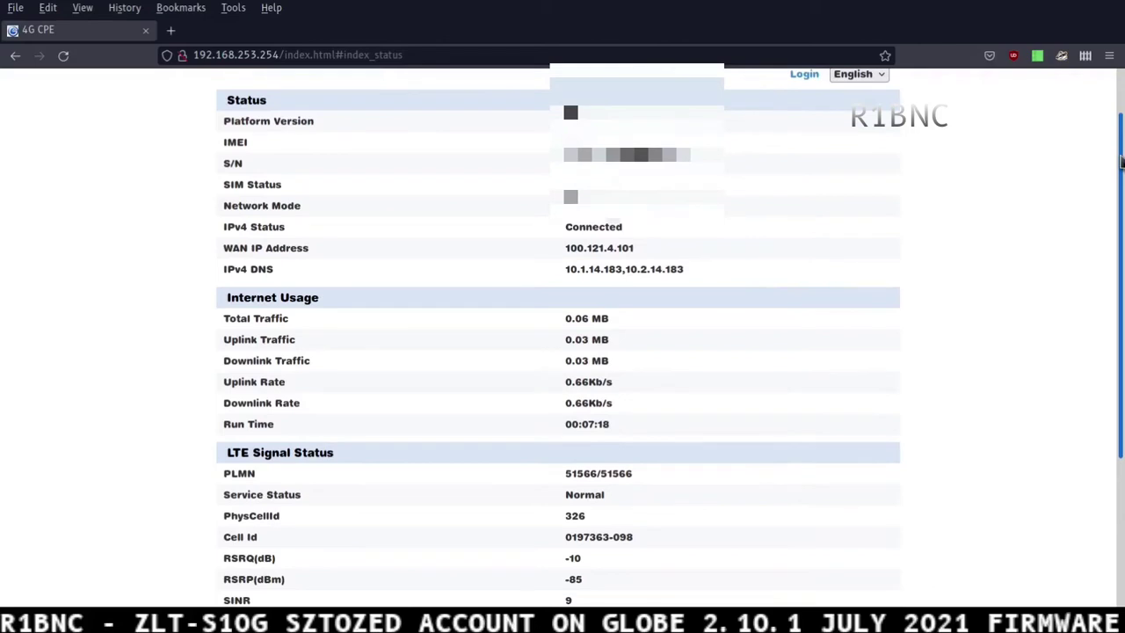
# Step: Check the router status page down to the antenna status, and log in with the saved username and password
pyautogui.moveTo(1122, 164); pyautogui.dragTo(1121, 359)
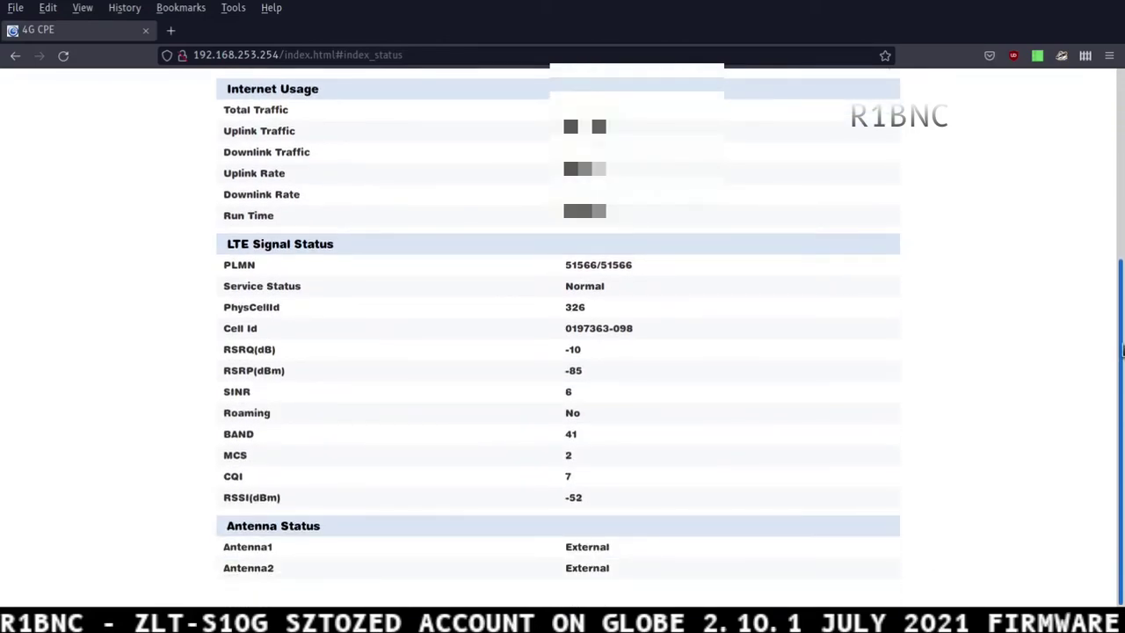
pyautogui.scroll(5, 1122, 350)
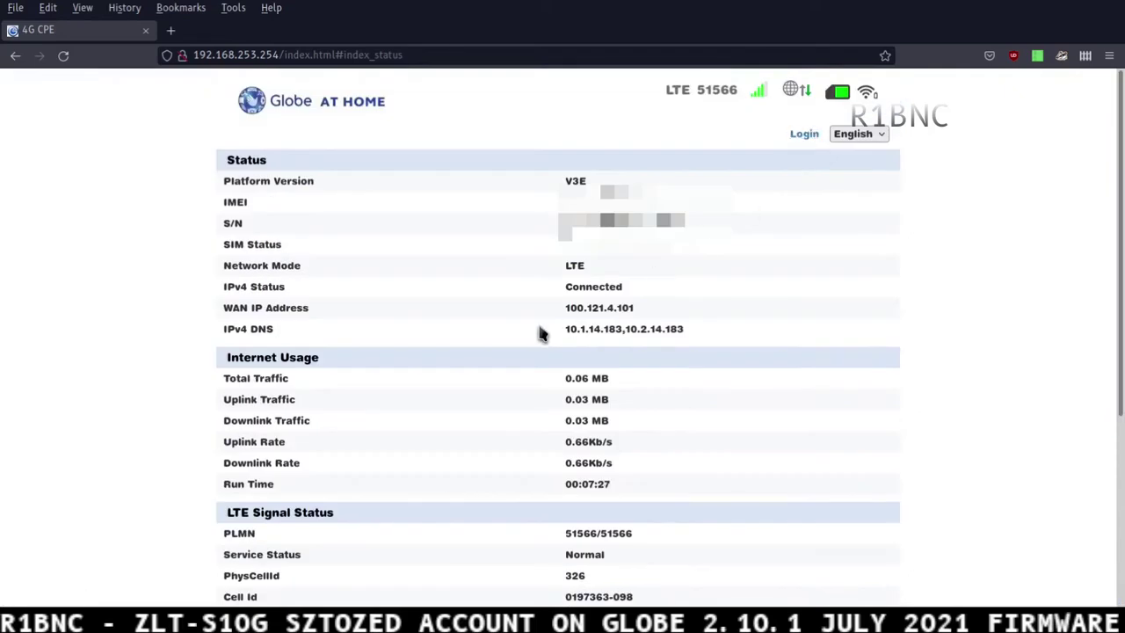
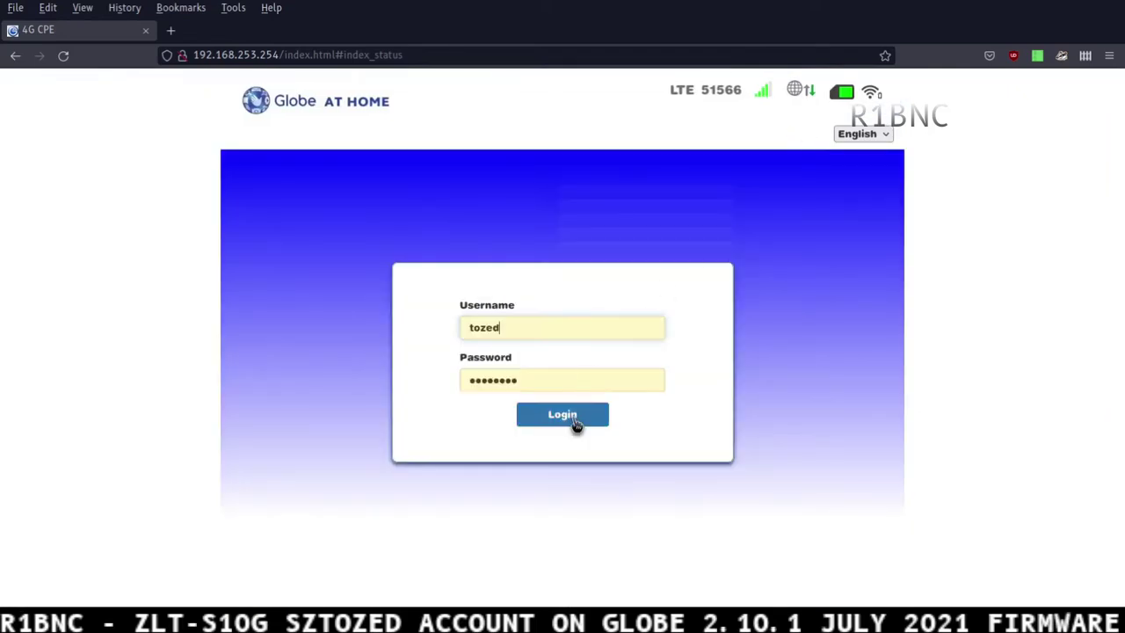
pyautogui.click(576, 417)
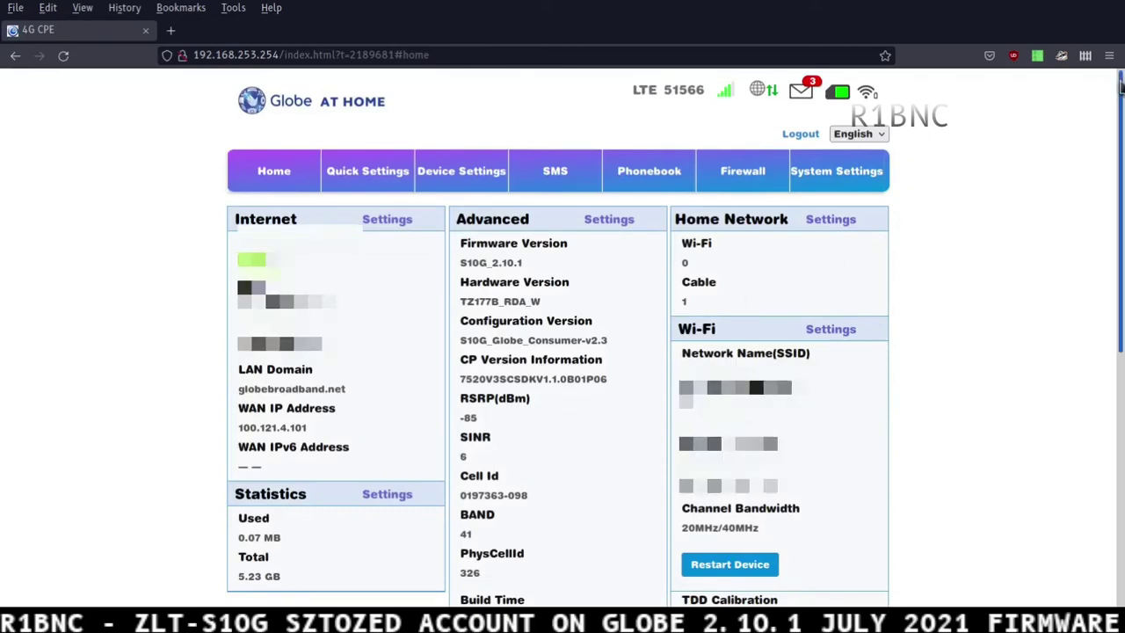
# Step: Review the home dashboard down to the DHCP details, and open the advanced device settings
pyautogui.moveTo(1120, 83); pyautogui.dragTo(1115, 339)
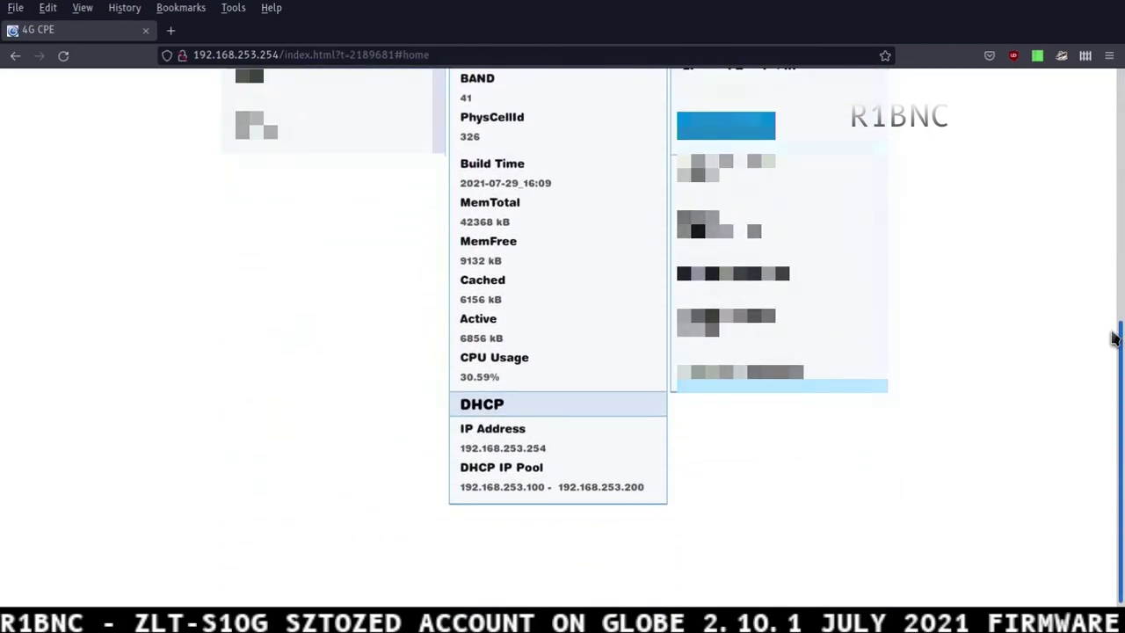
pyautogui.click(432, 170)
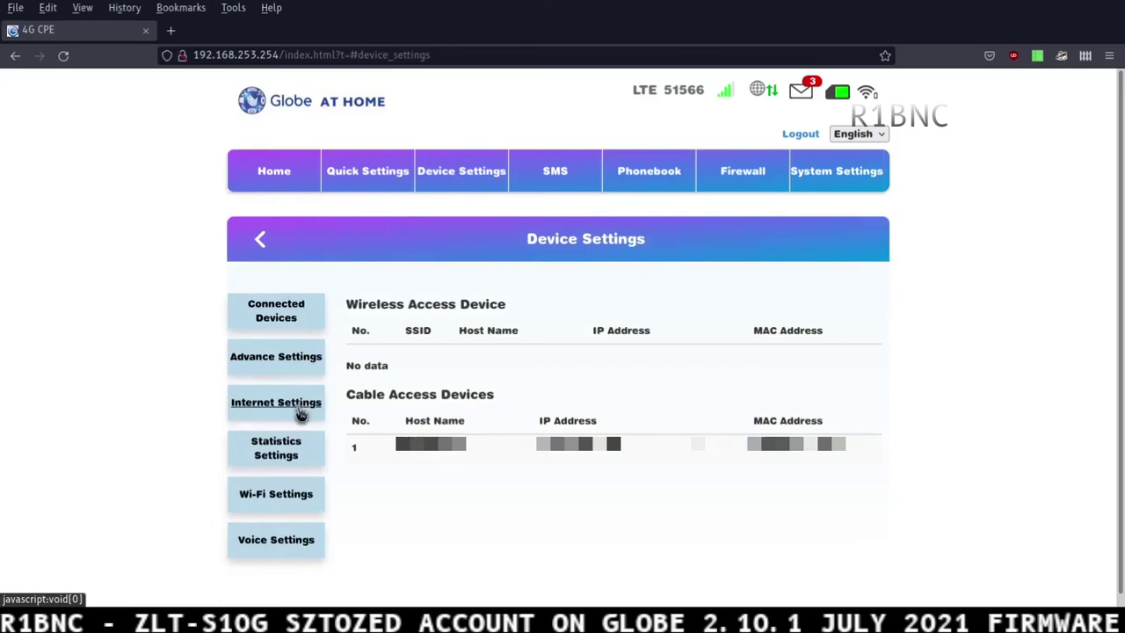
pyautogui.click(294, 353)
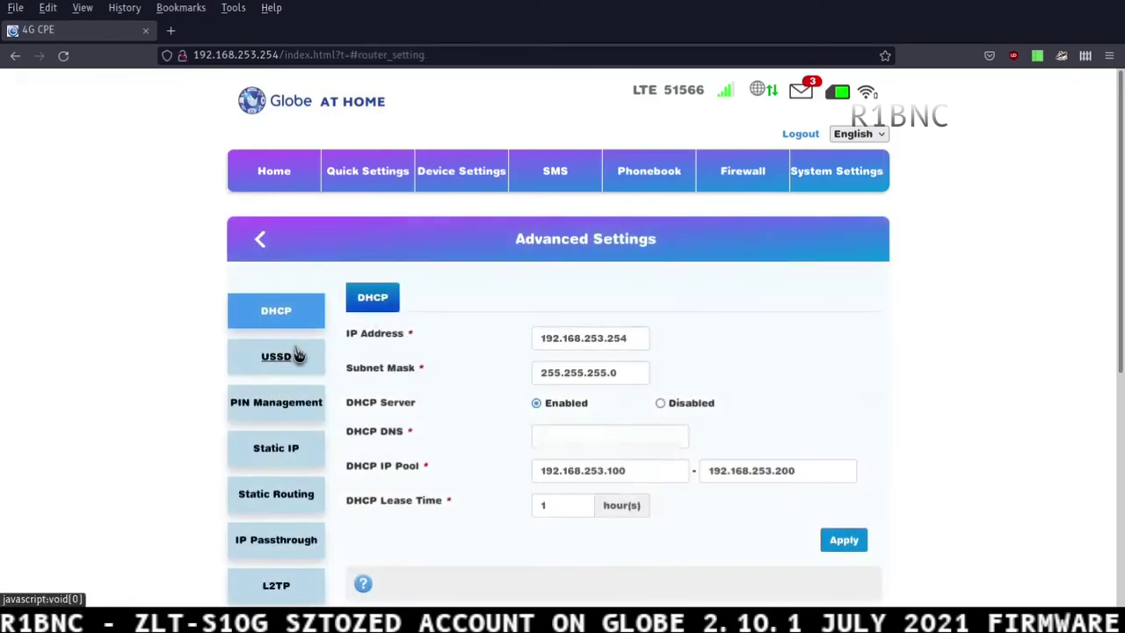
# Step: Look through the advanced pages for USSD, PIN Management, Static IP, Static Routing and IP Passthrough
pyautogui.click(298, 354)
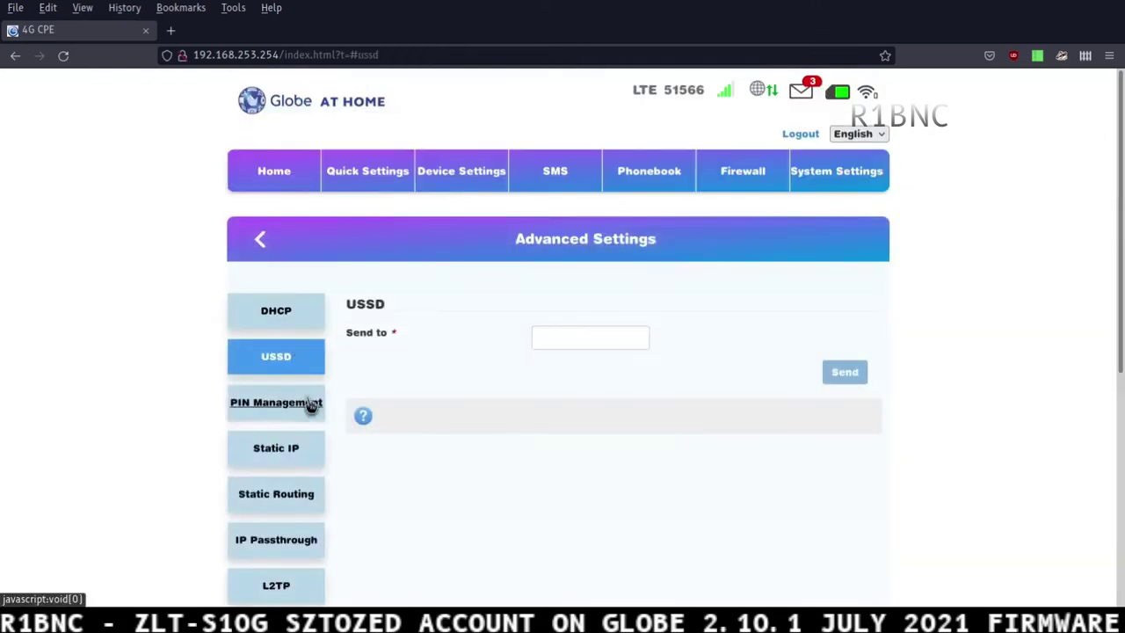
pyautogui.click(310, 405)
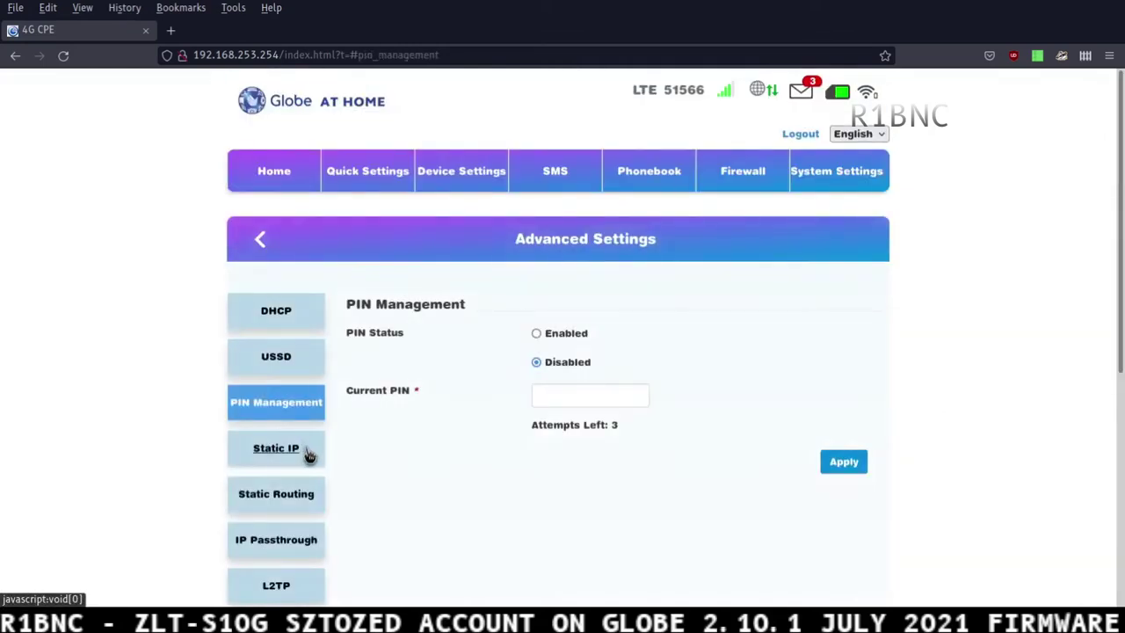
pyautogui.click(308, 458)
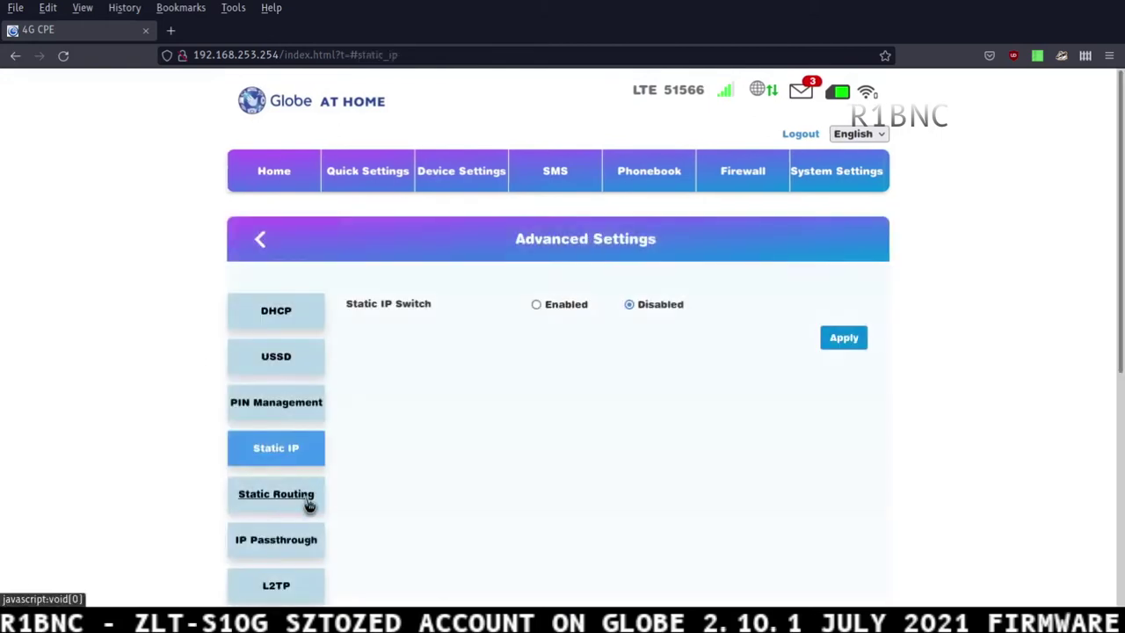
pyautogui.click(306, 497)
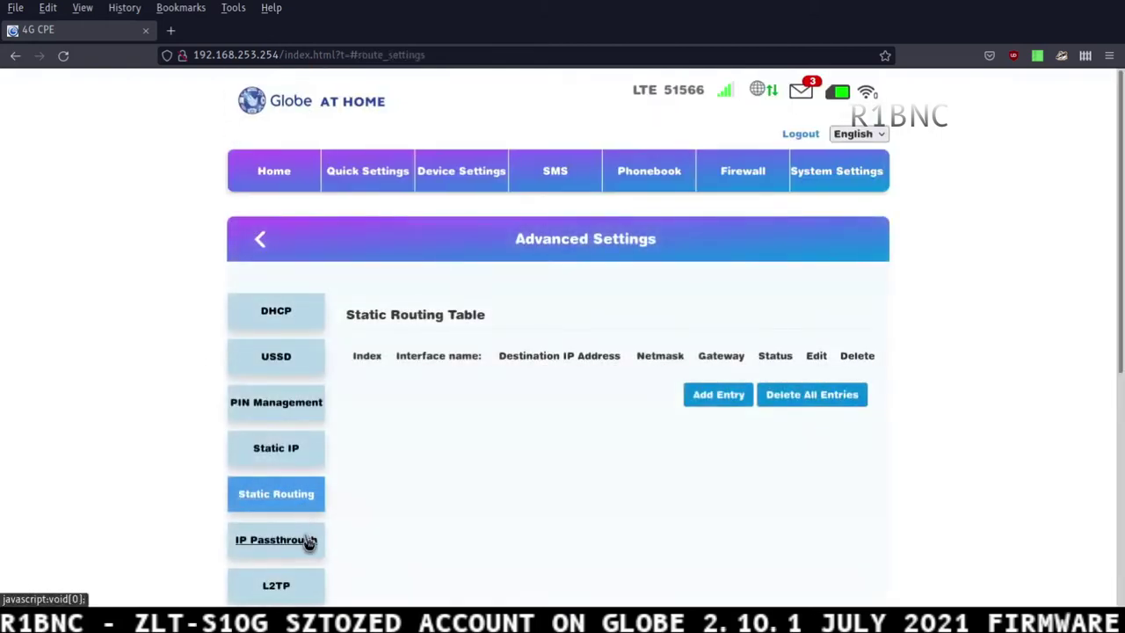
pyautogui.click(309, 541)
# Step: Examine the L2TP options by turning the switch on, and set it back to Disabled without applying
pyautogui.click(289, 586)
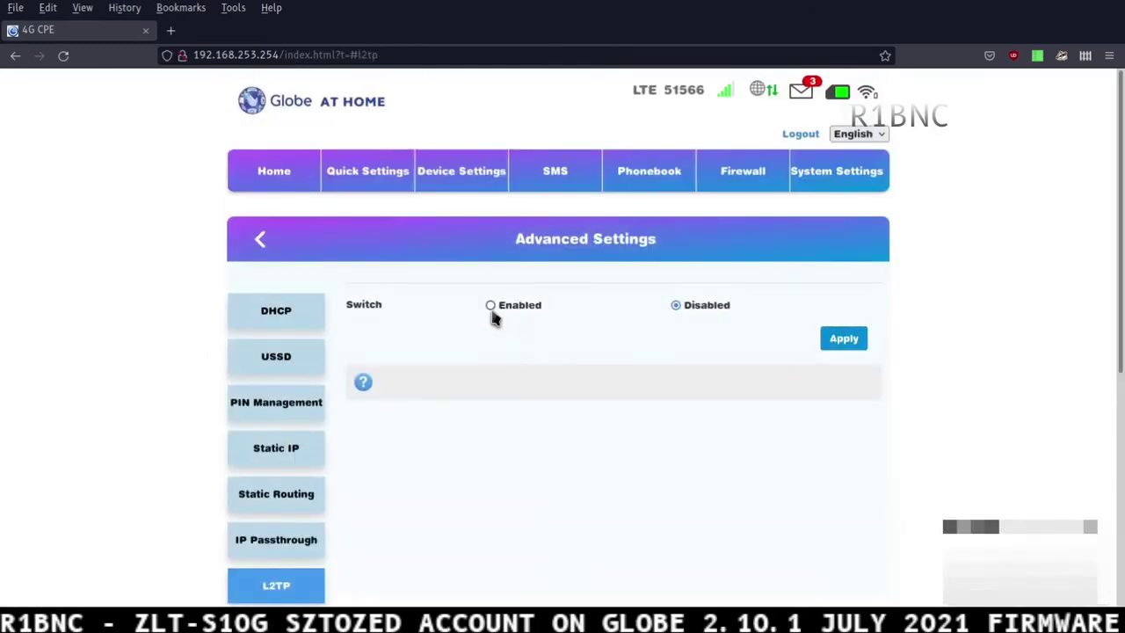
pyautogui.click(491, 306)
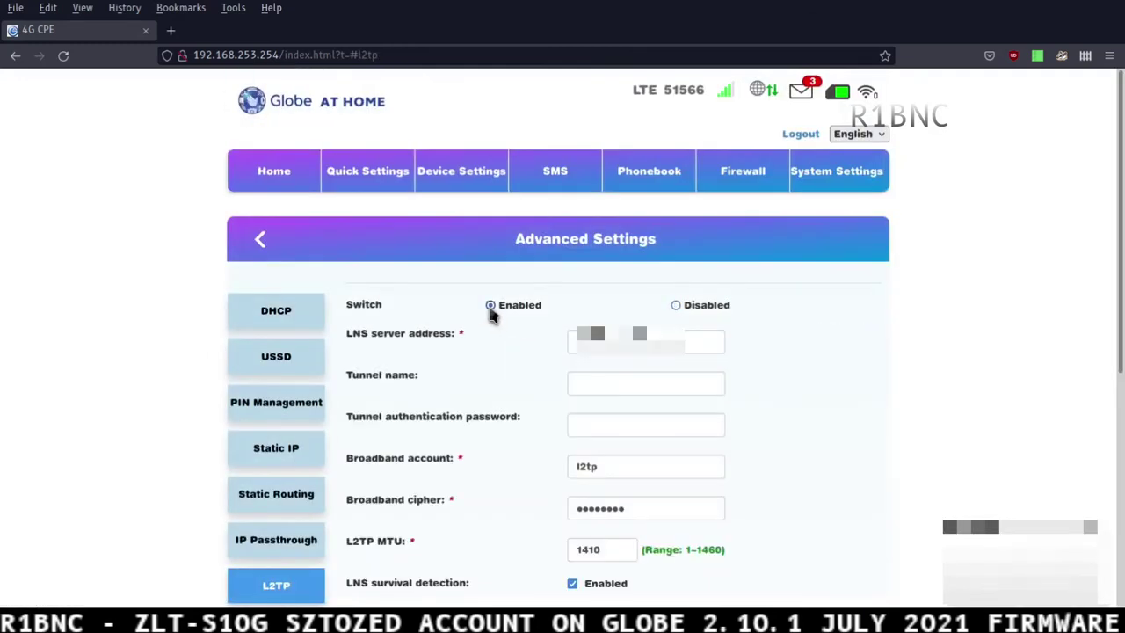
pyautogui.click(675, 305)
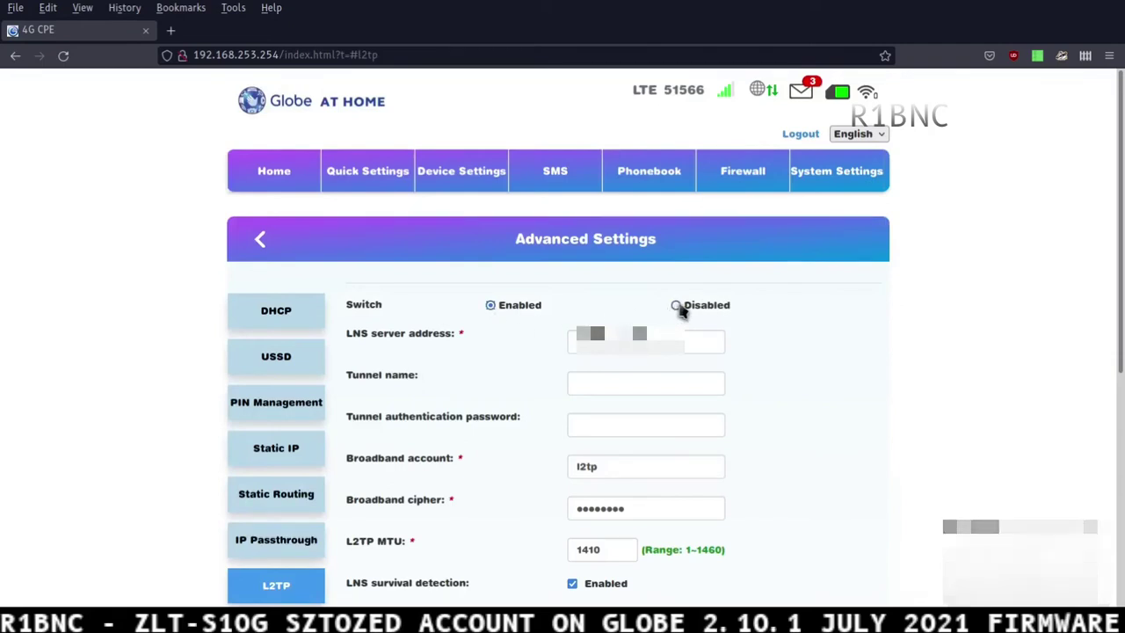
# Step: Look through the advanced pages for DDNS, Access Control, Wan Port Settings and Bands Locking
pyautogui.scroll(-3, 417, 466)
pyautogui.click(289, 394)
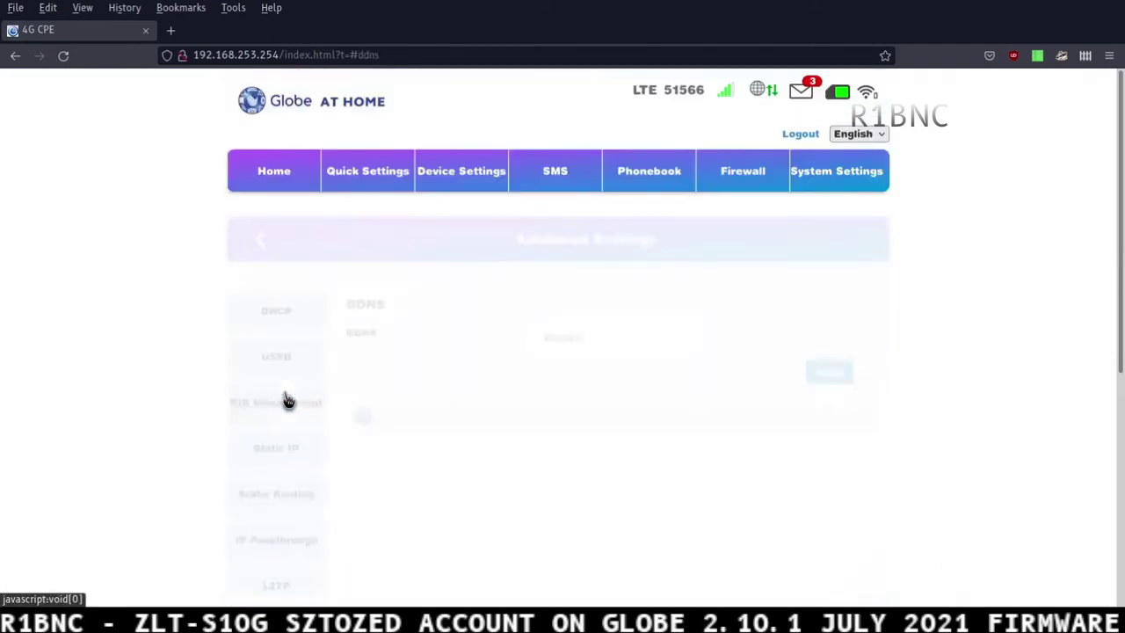
pyautogui.scroll(-5, 303, 413)
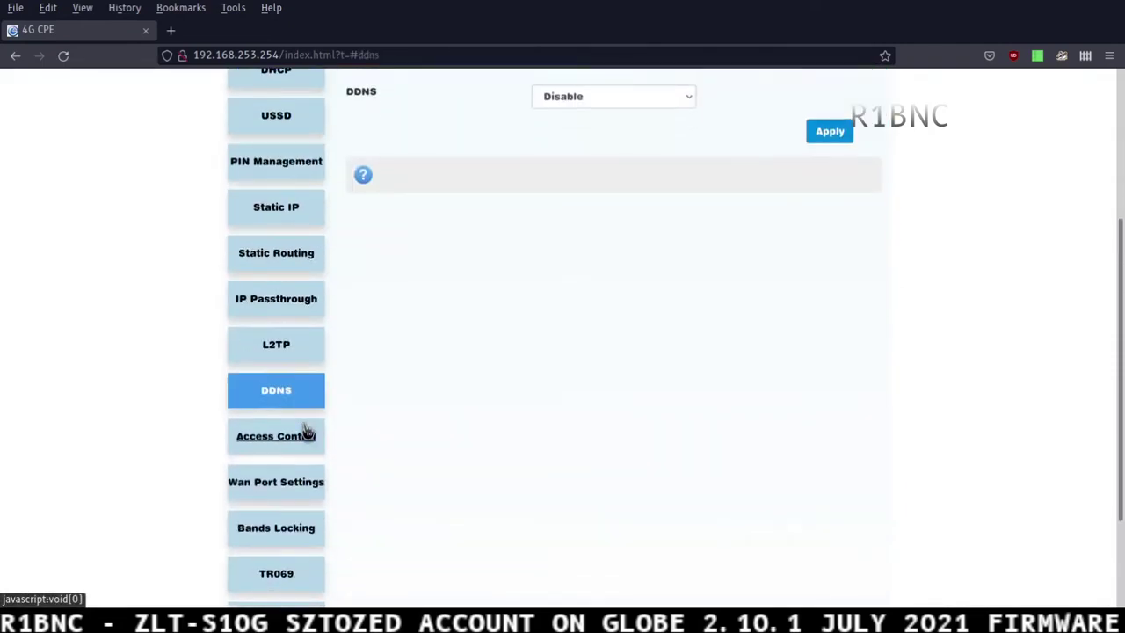
pyautogui.click(305, 431)
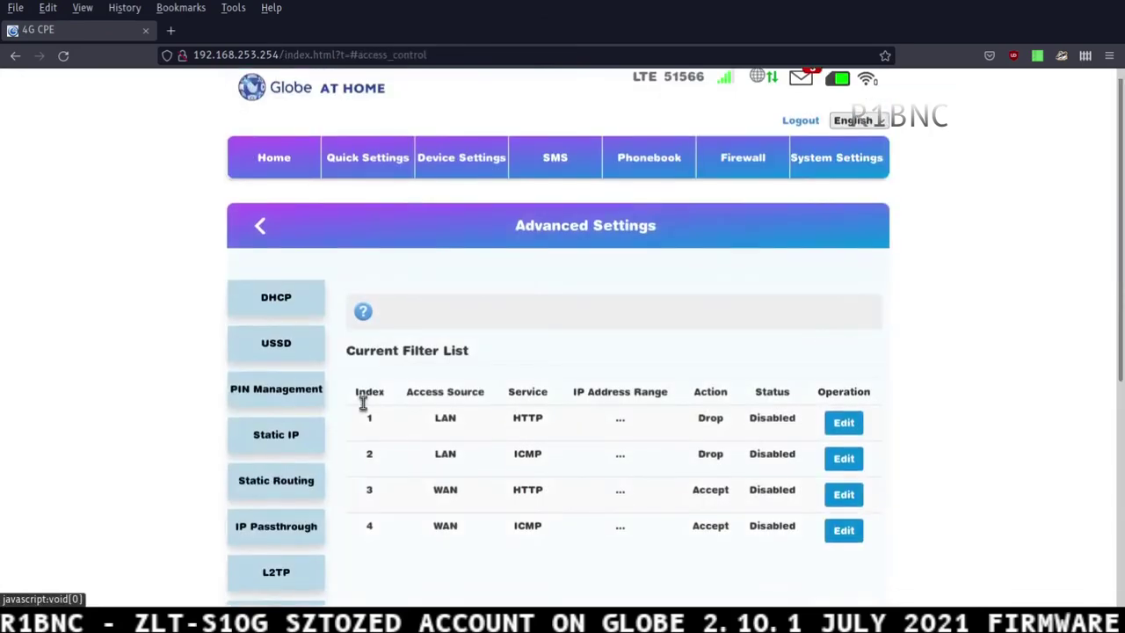
pyautogui.scroll(-3, 307, 431)
pyautogui.click(312, 563)
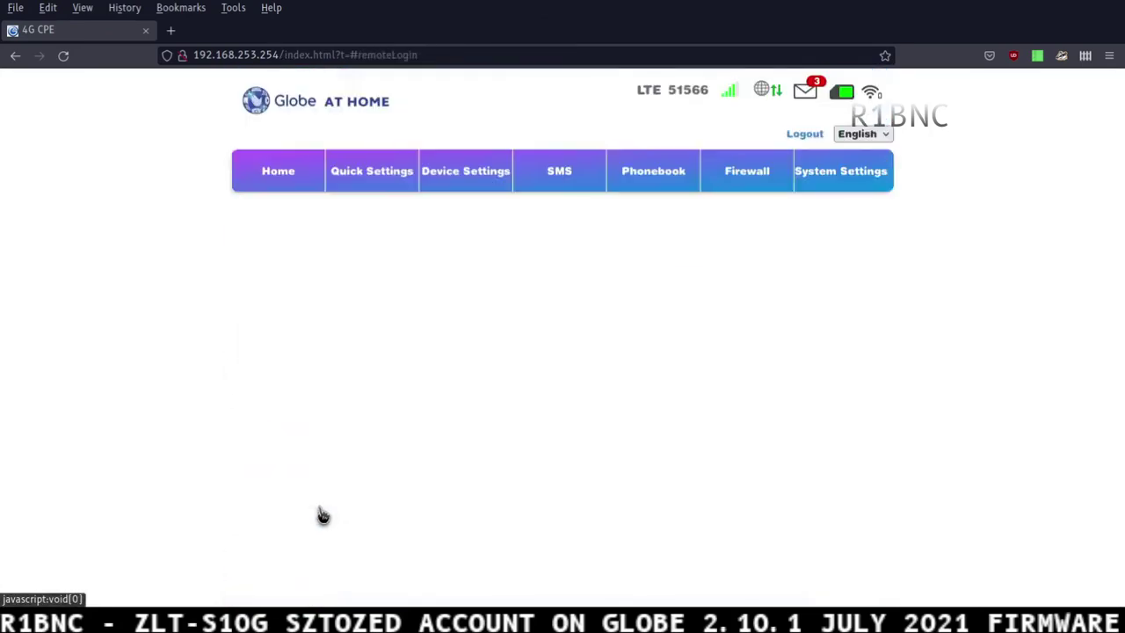
pyautogui.scroll(-5, 322, 516)
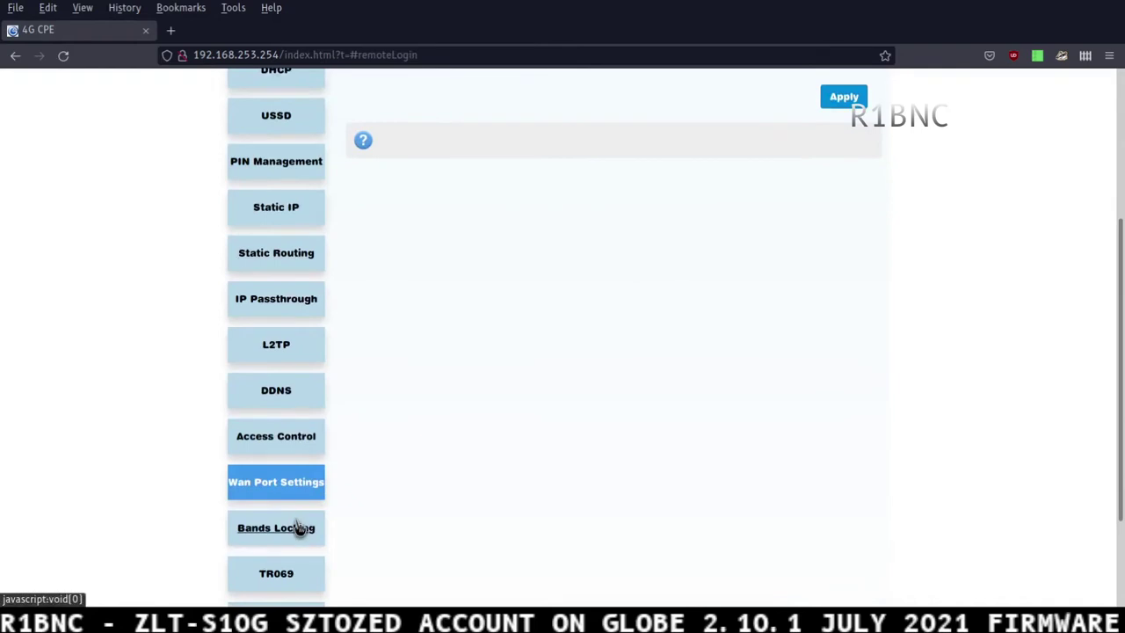
pyautogui.click(296, 527)
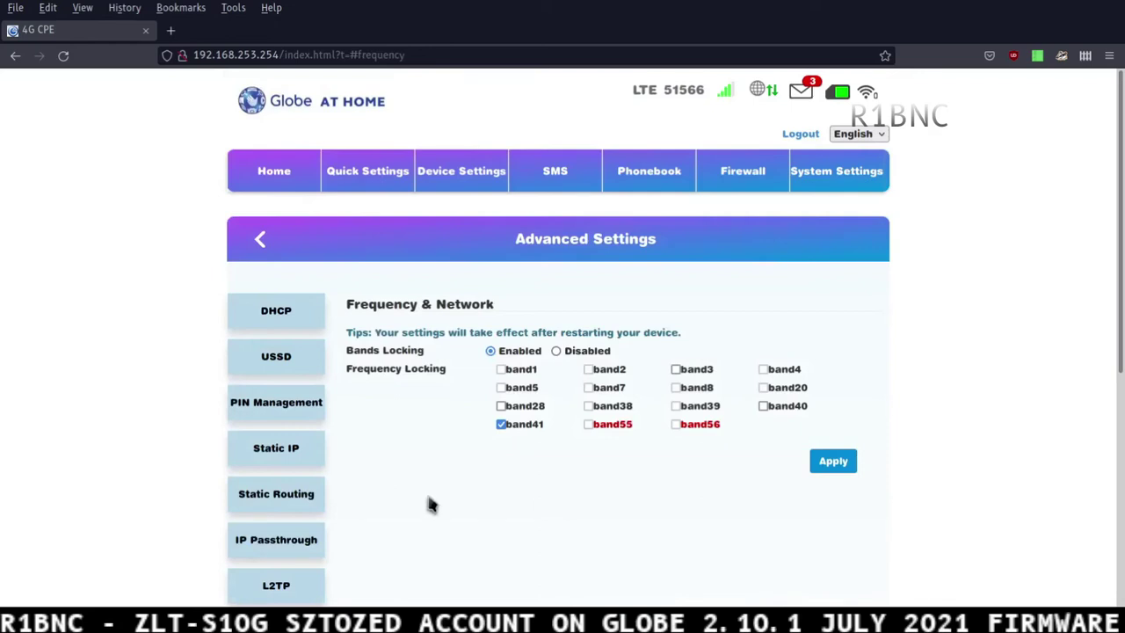
# Step: Examine the TR069 page, viewing its values for the Staging Configuration
pyautogui.scroll(-4, 1122, 216)
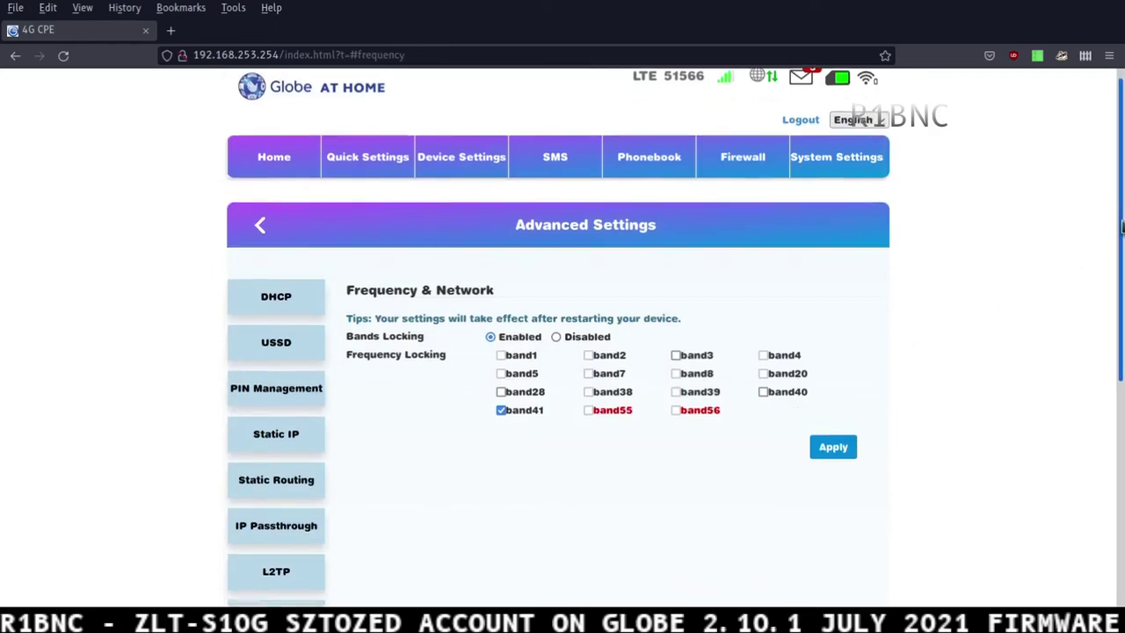
pyautogui.click(297, 525)
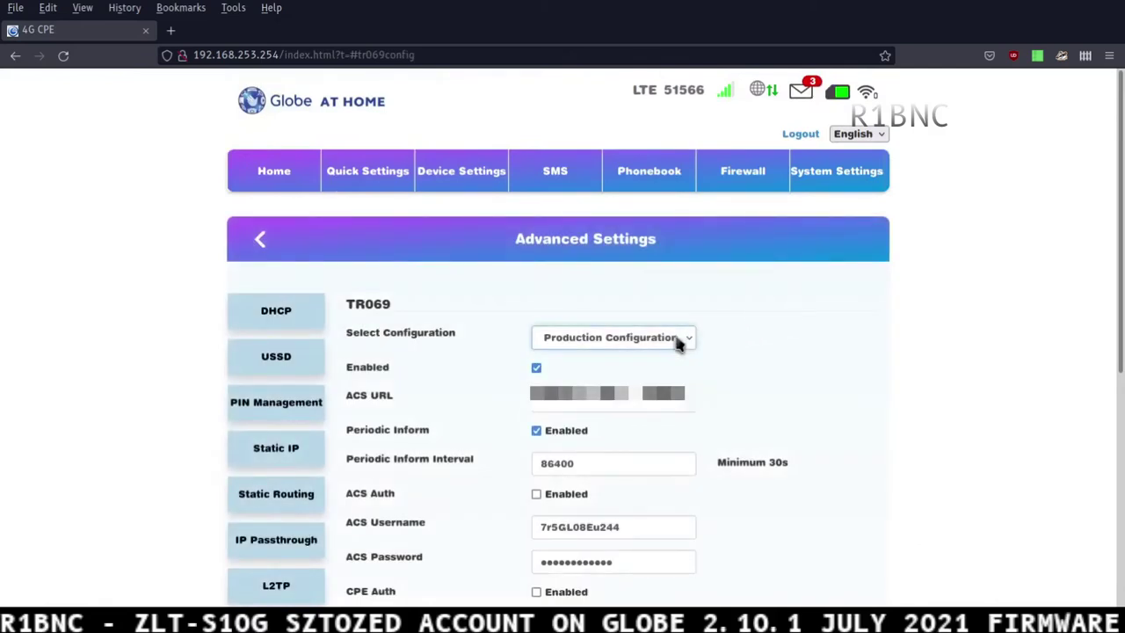
pyautogui.click(670, 356)
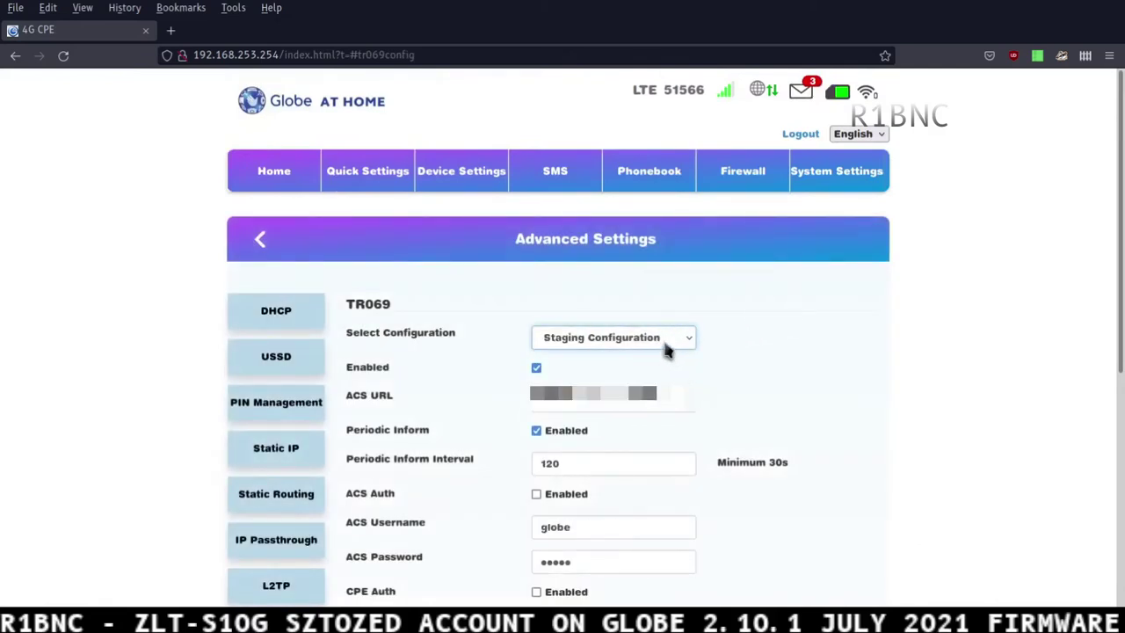
pyautogui.click(668, 360)
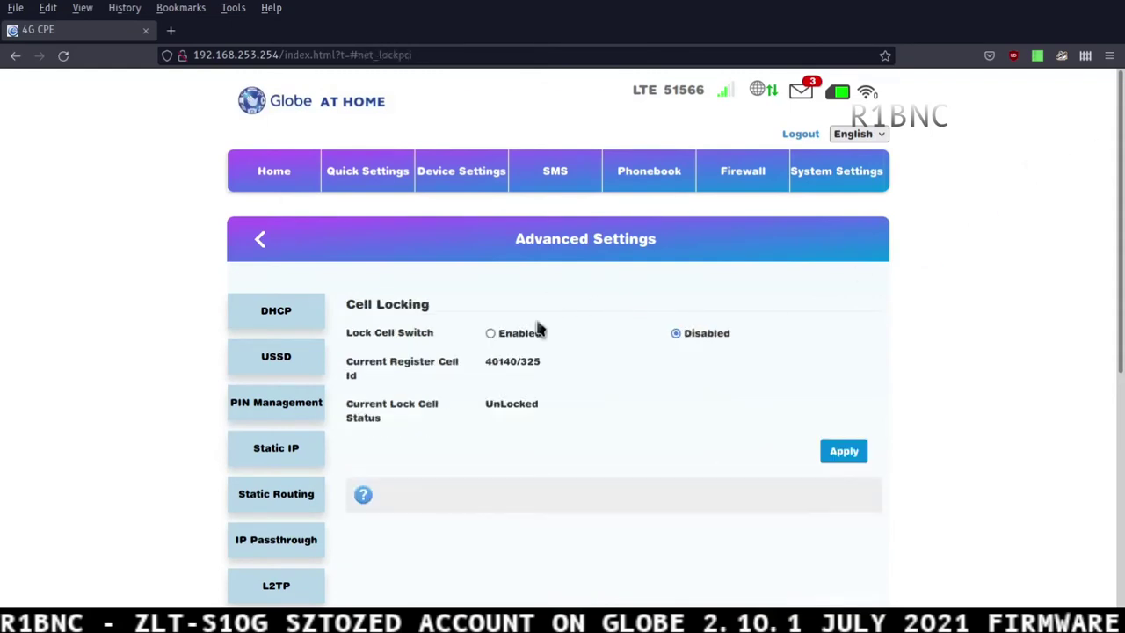
# Step: Examine the Cell Locking options by enabling the lock cell switch, and set it back to Disabled without applying
pyautogui.click(513, 334)
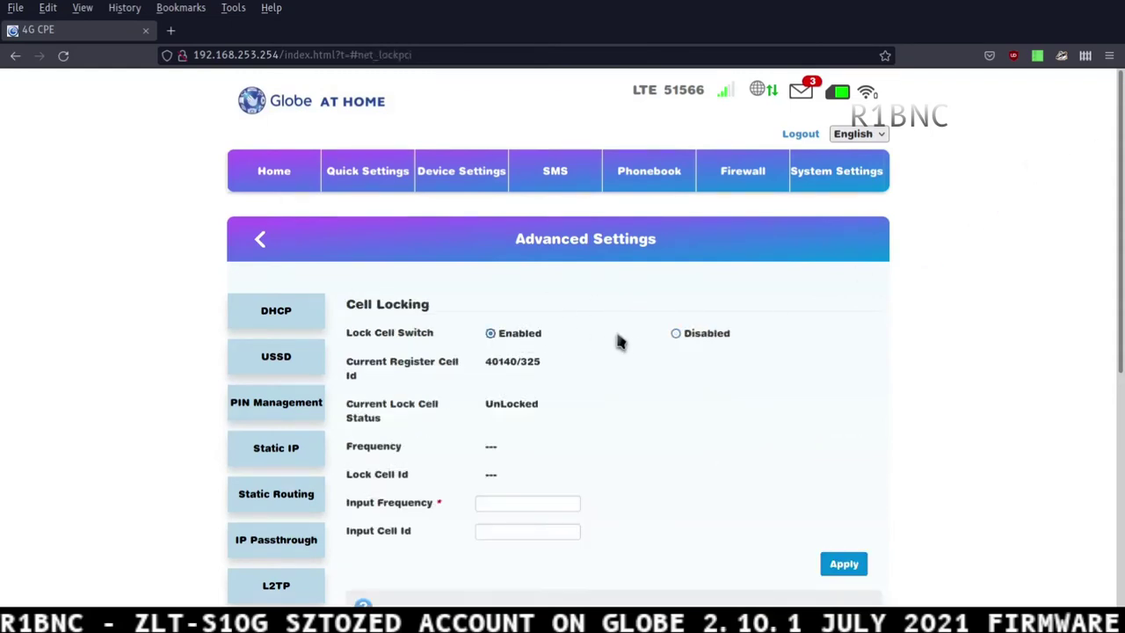
pyautogui.click(676, 335)
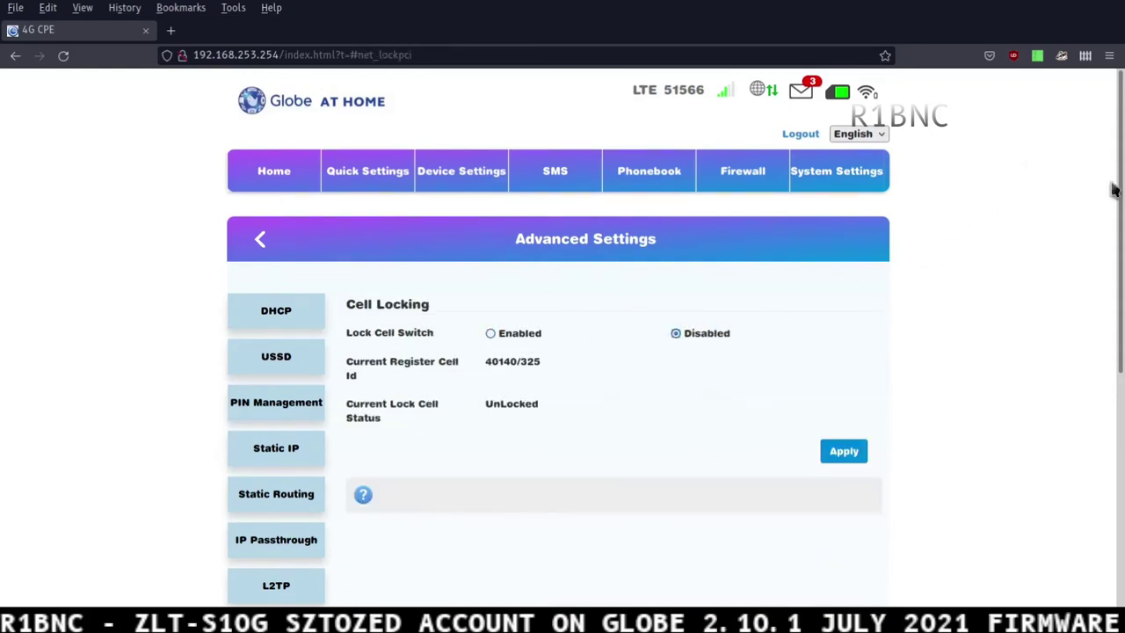
# Step: Open the backup data page of the advanced settings, and view the device SMS list
pyautogui.scroll(-5, 1085, 522)
pyautogui.click(318, 530)
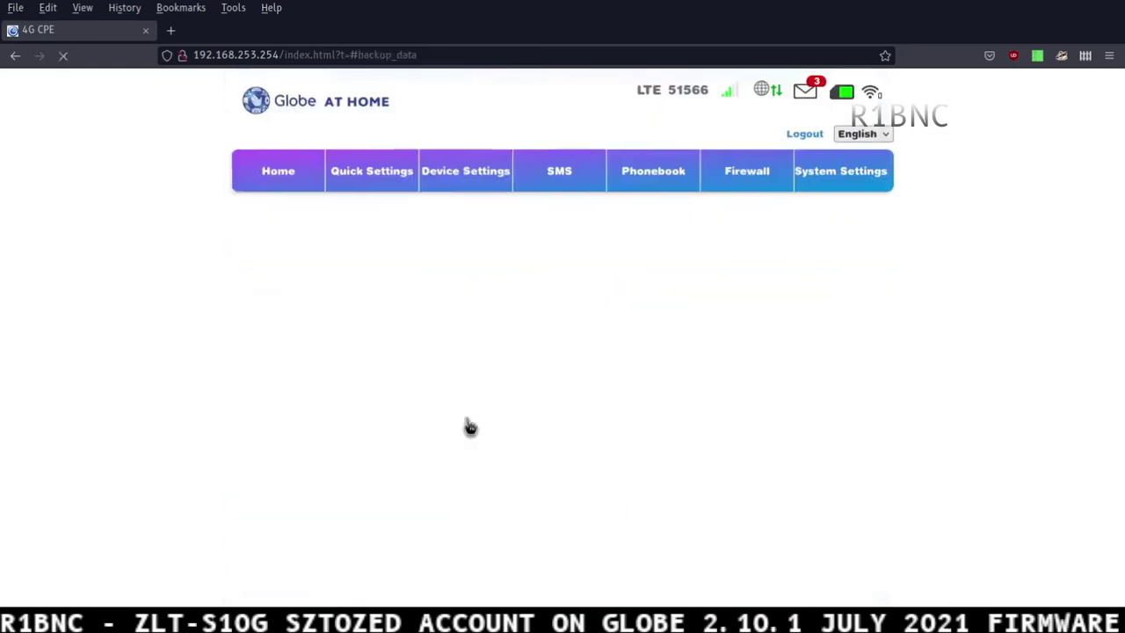
pyautogui.click(567, 176)
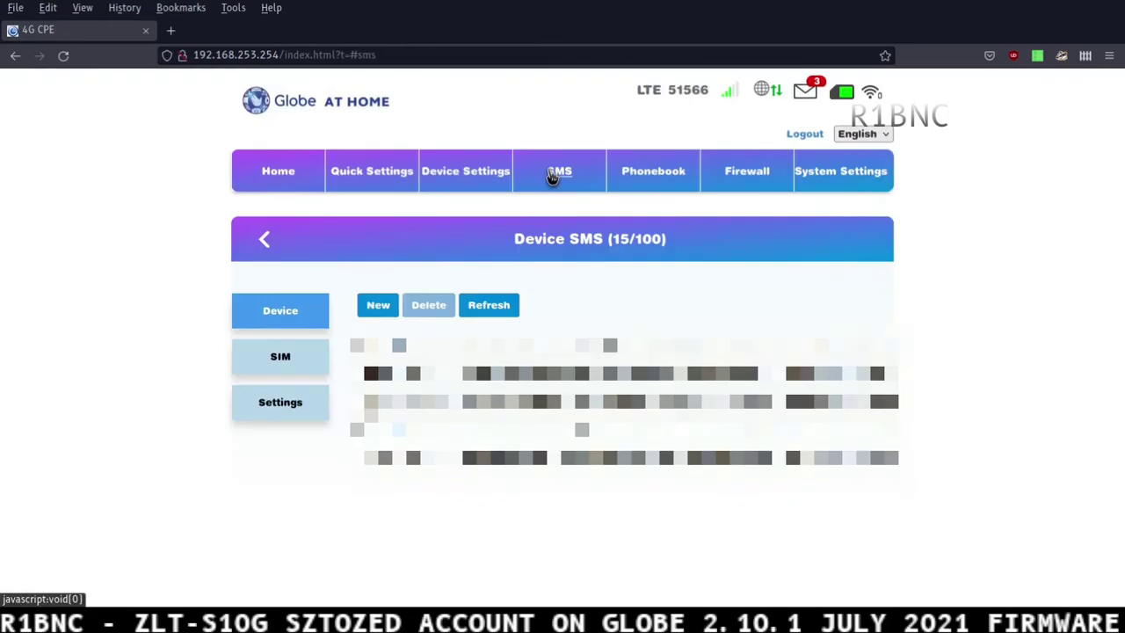
# Step: Look through the Internet Settings, viewing Network Selection and the APN, APN1 and APN2 pages
pyautogui.click(479, 176)
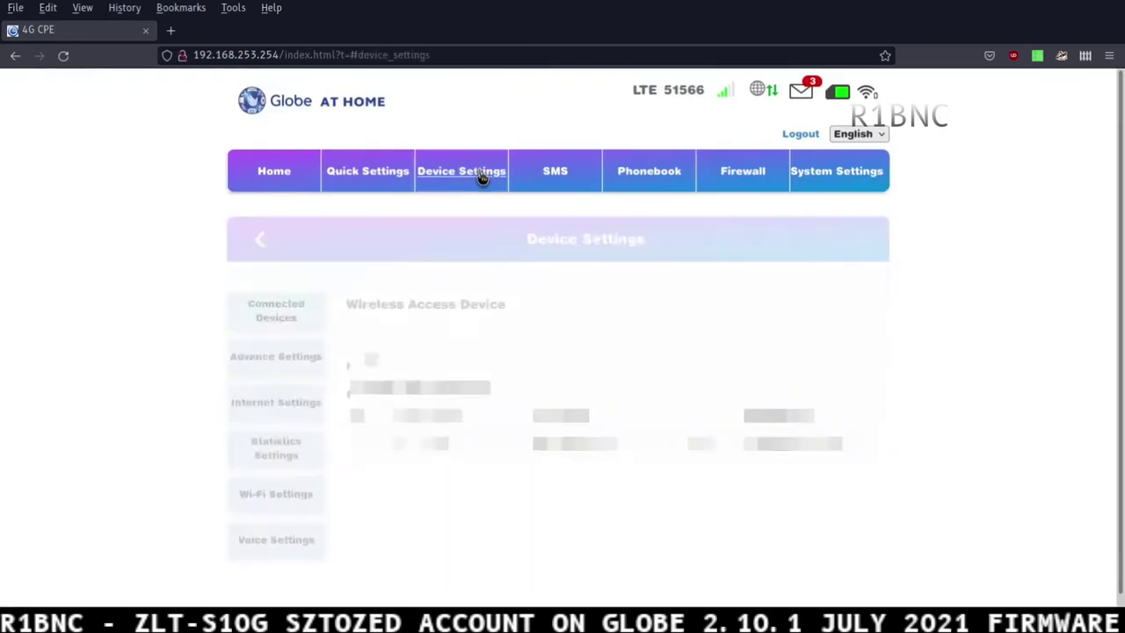
pyautogui.click(318, 392)
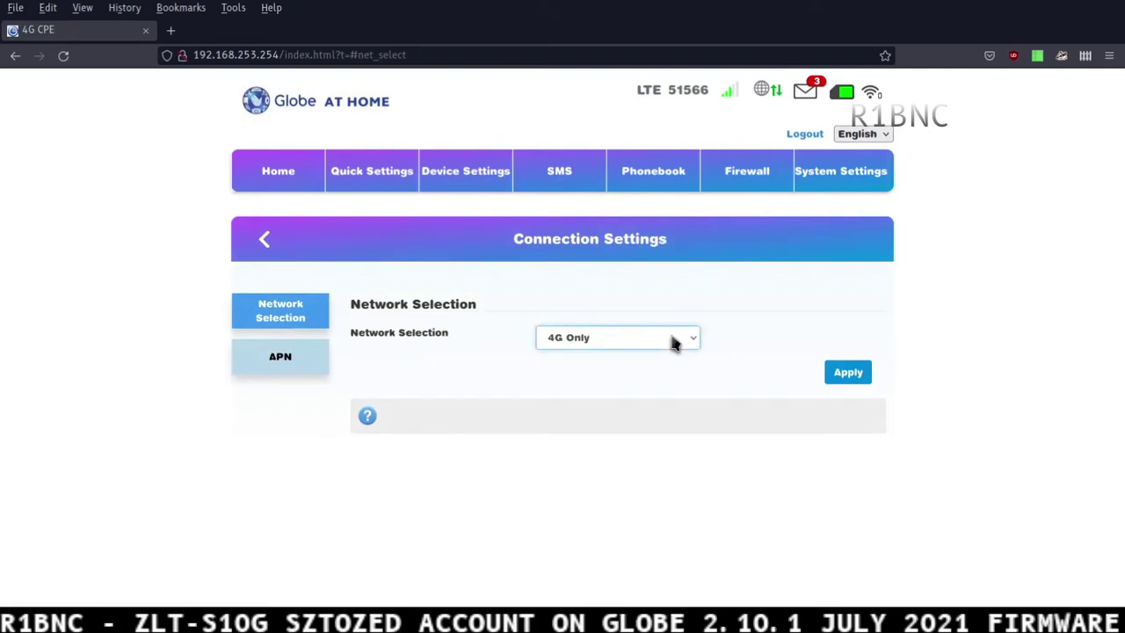
pyautogui.click(315, 360)
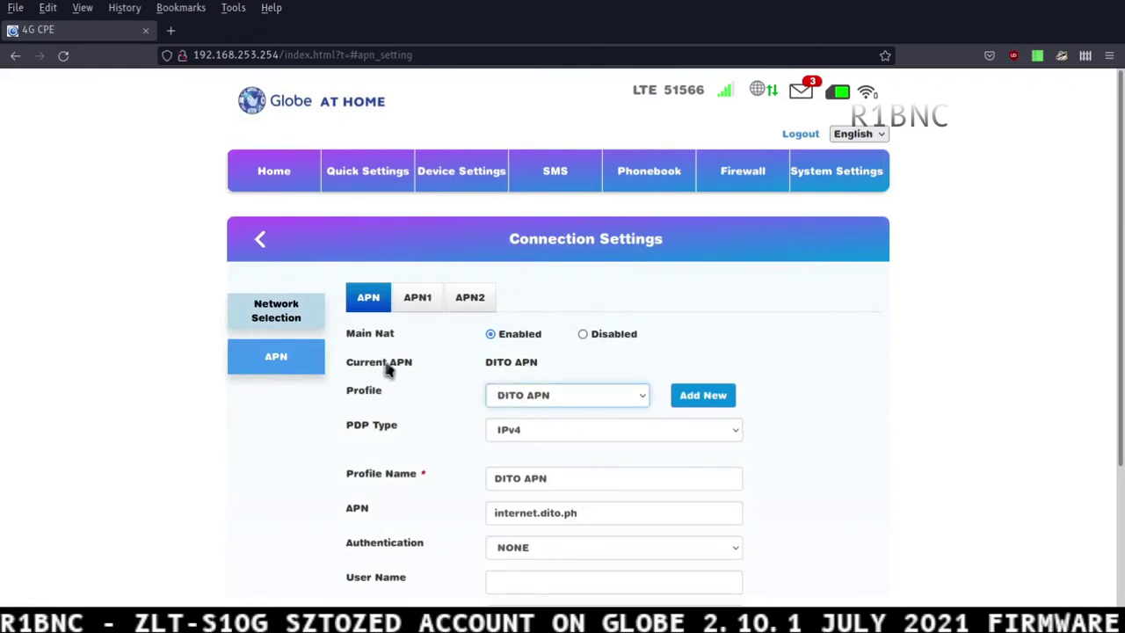
pyautogui.click(417, 303)
pyautogui.click(472, 298)
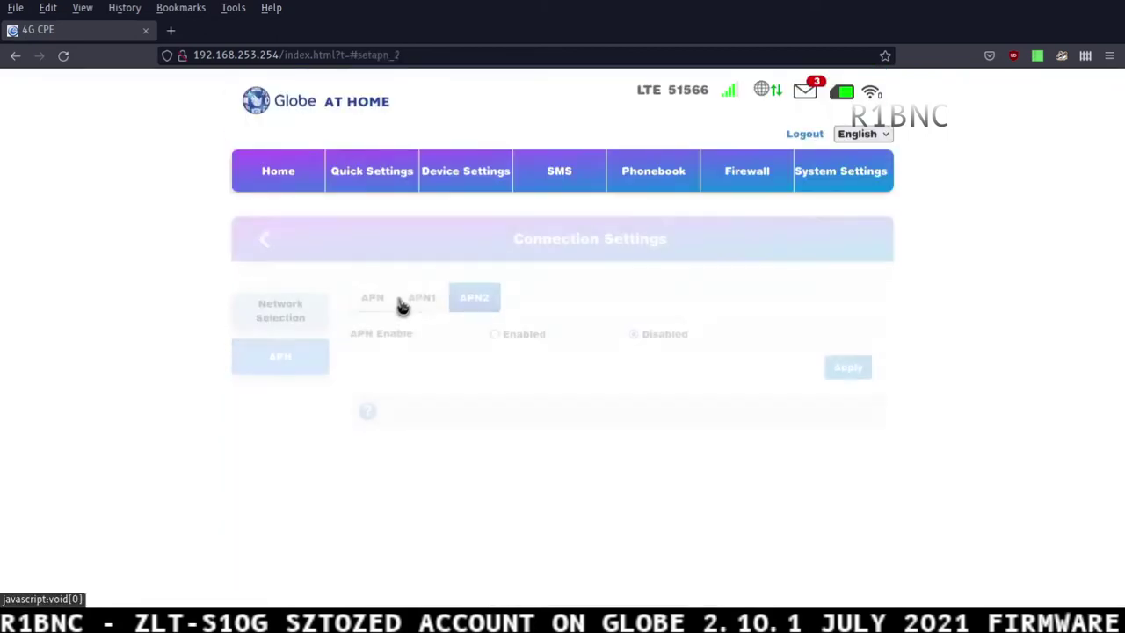
pyautogui.click(377, 303)
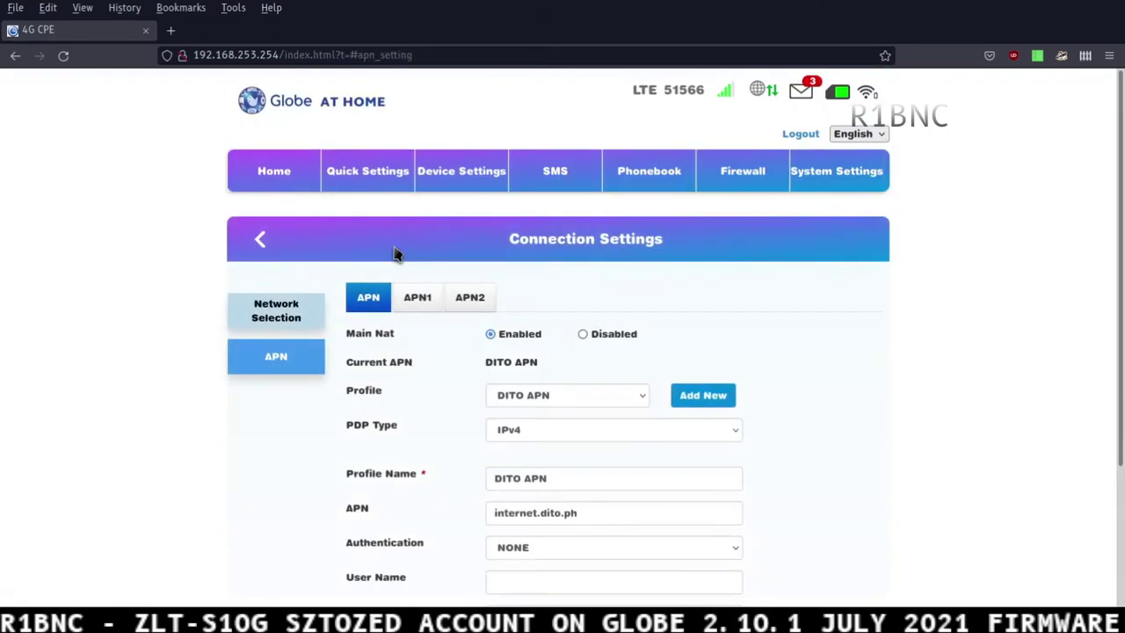
# Step: Open the Statistics Settings in the device settings to view the data management plan
pyautogui.click(452, 182)
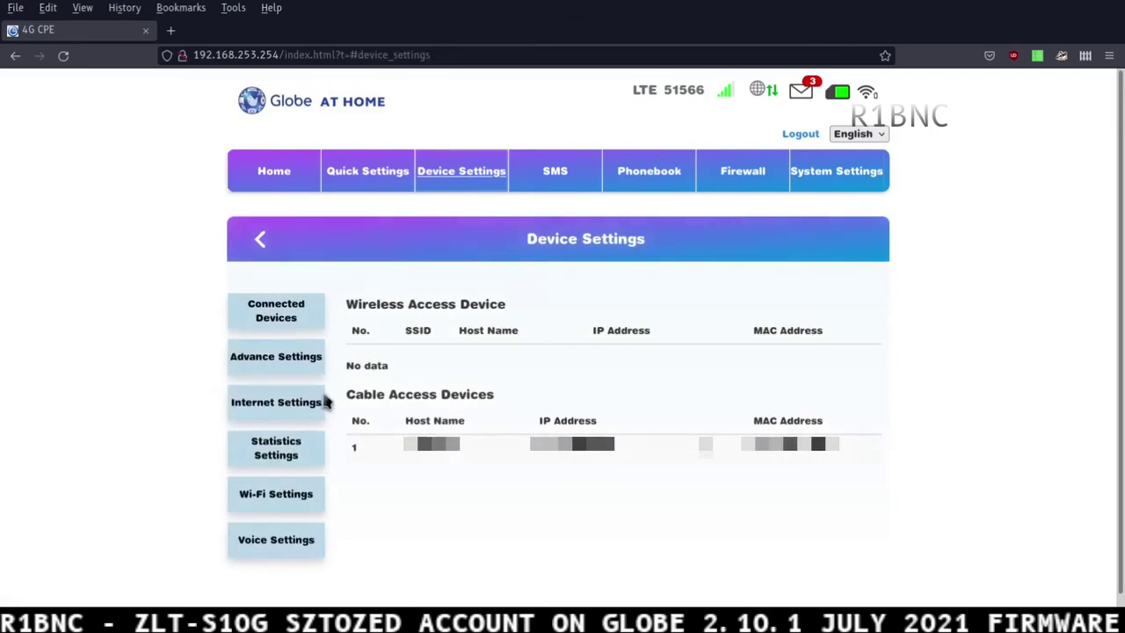
pyautogui.click(284, 447)
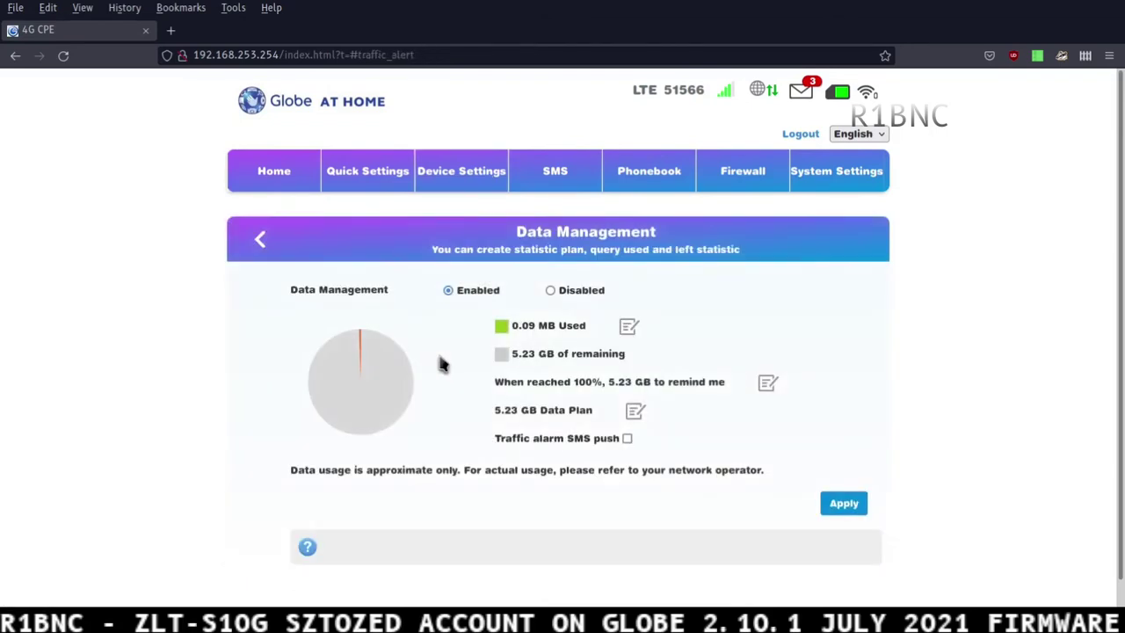
# Step: Open the Wi-Fi Settings from the device settings, and view the SSID Settings for Main SSID, SSID1 and SSID2
pyautogui.click(456, 186)
pyautogui.click(309, 502)
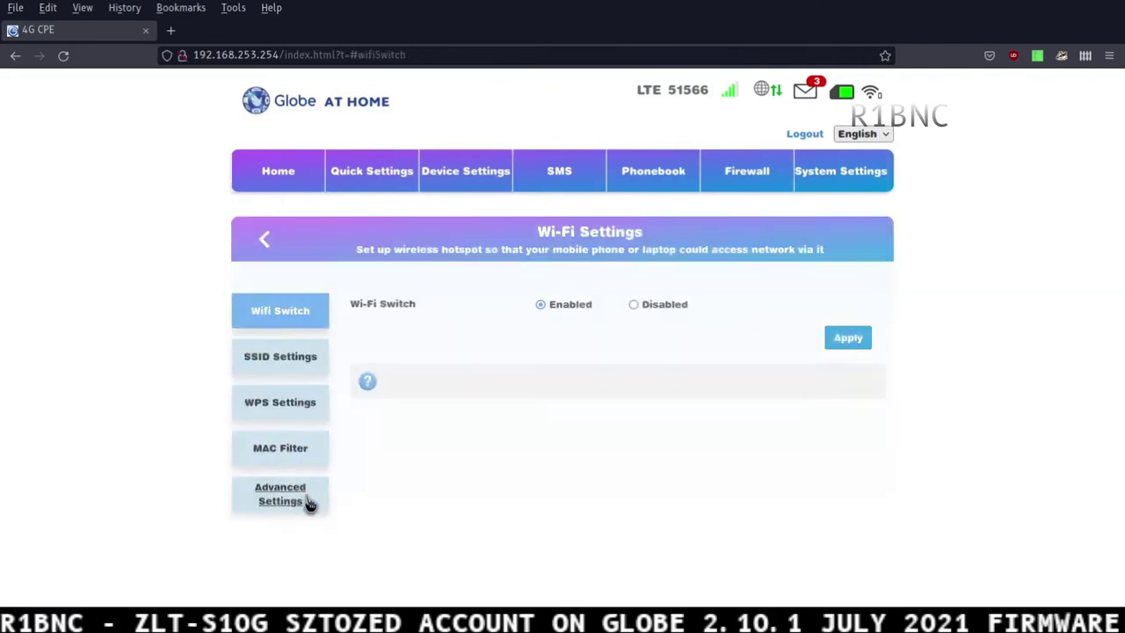
pyautogui.click(306, 367)
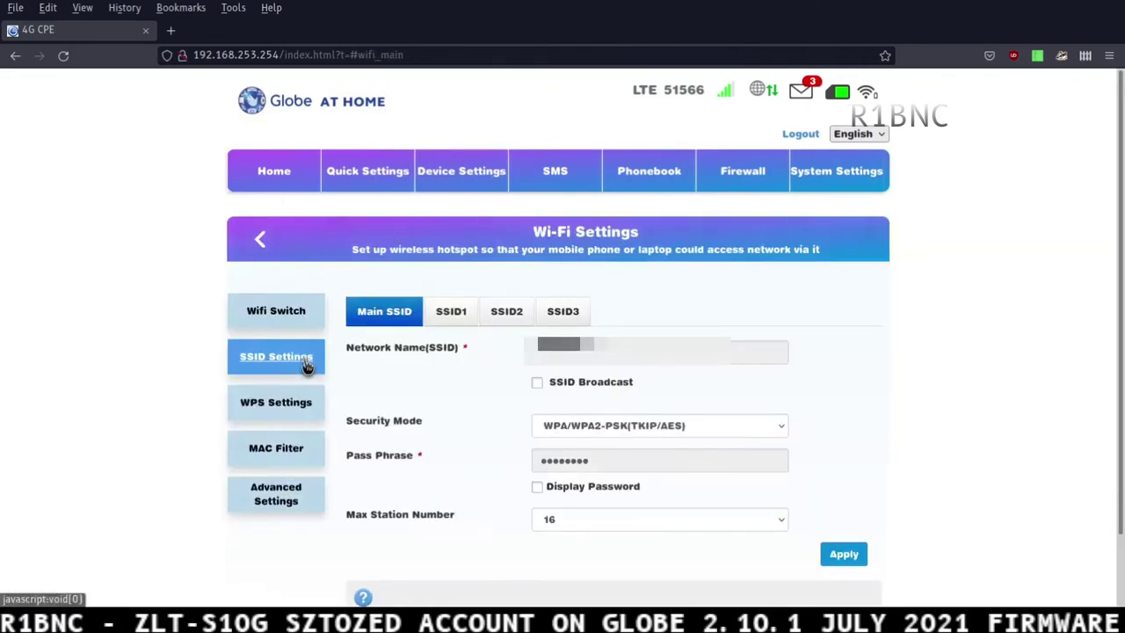
pyautogui.click(437, 324)
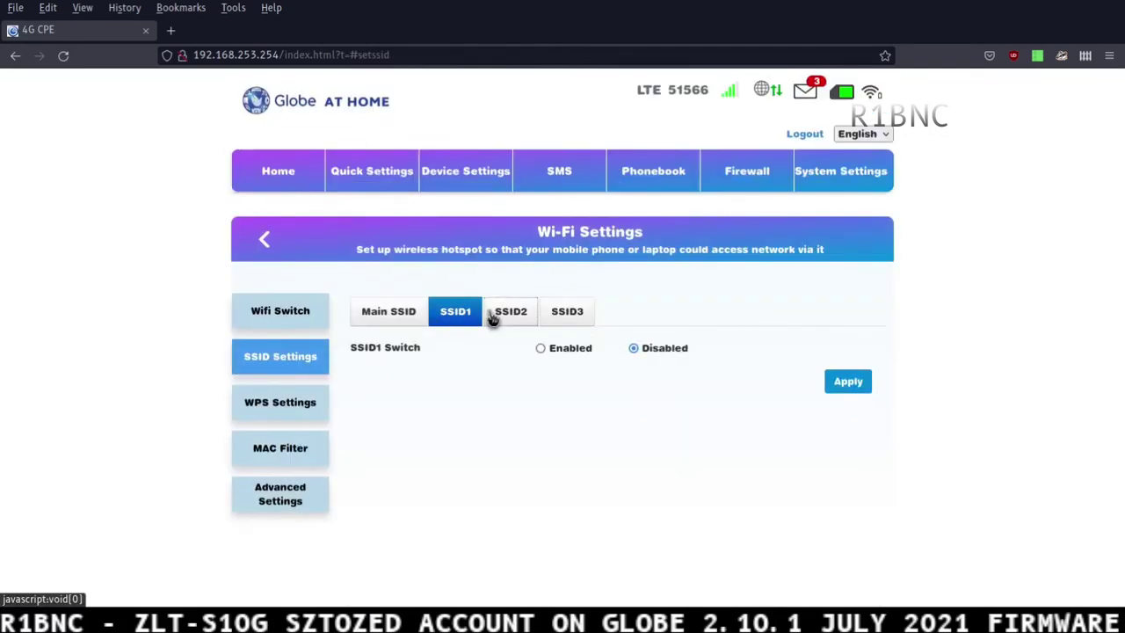
pyautogui.click(492, 317)
# Step: View the Wi-Fi WPS Settings and MAC Filter pages, and inspect the advanced network mode, channel bandwidth and country code options
pyautogui.click(325, 414)
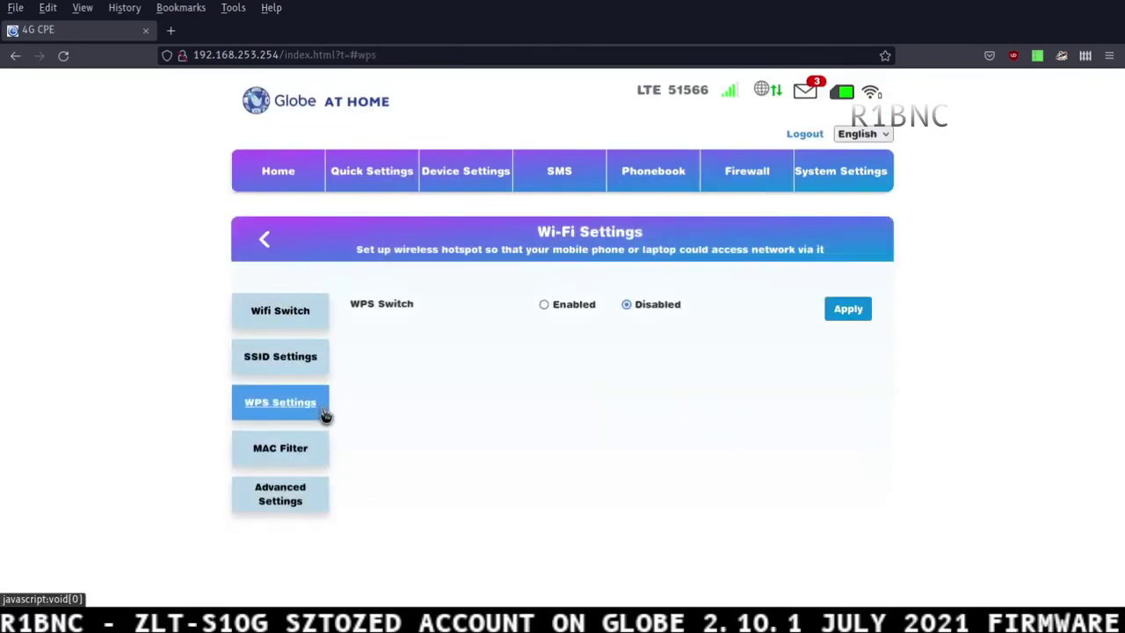
pyautogui.click(321, 453)
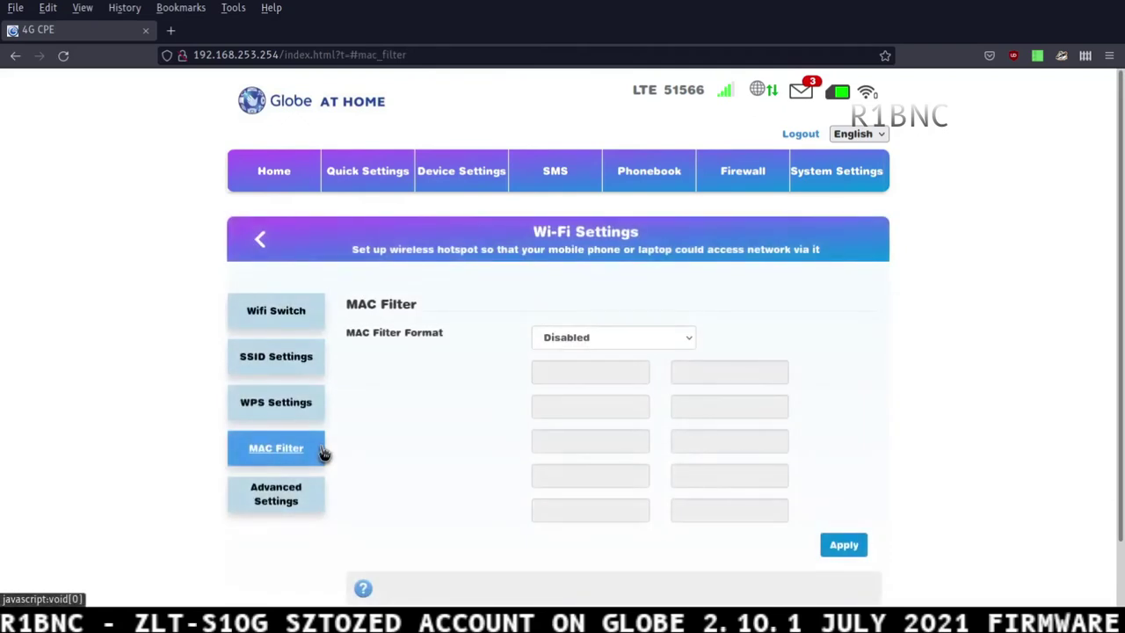
pyautogui.click(298, 501)
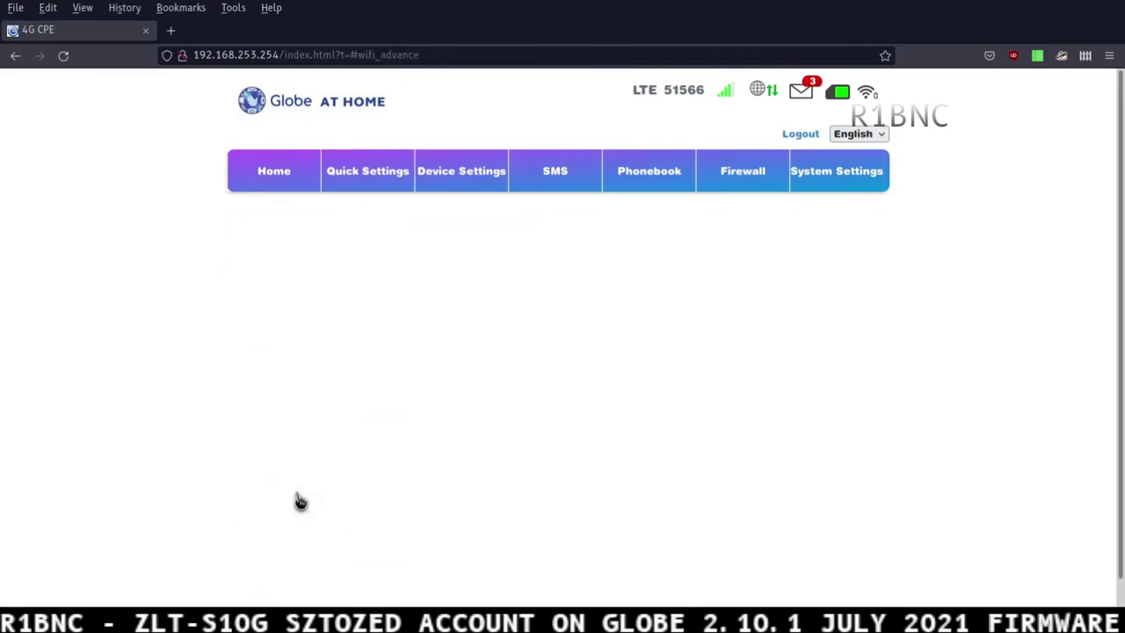
pyautogui.click(556, 403)
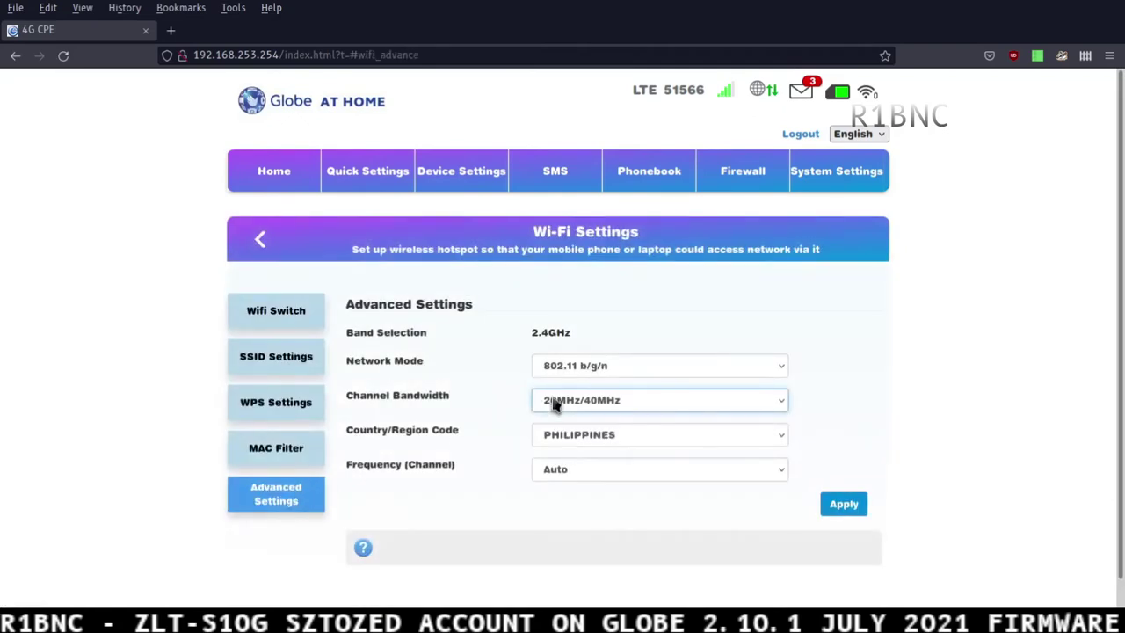
pyautogui.click(579, 375)
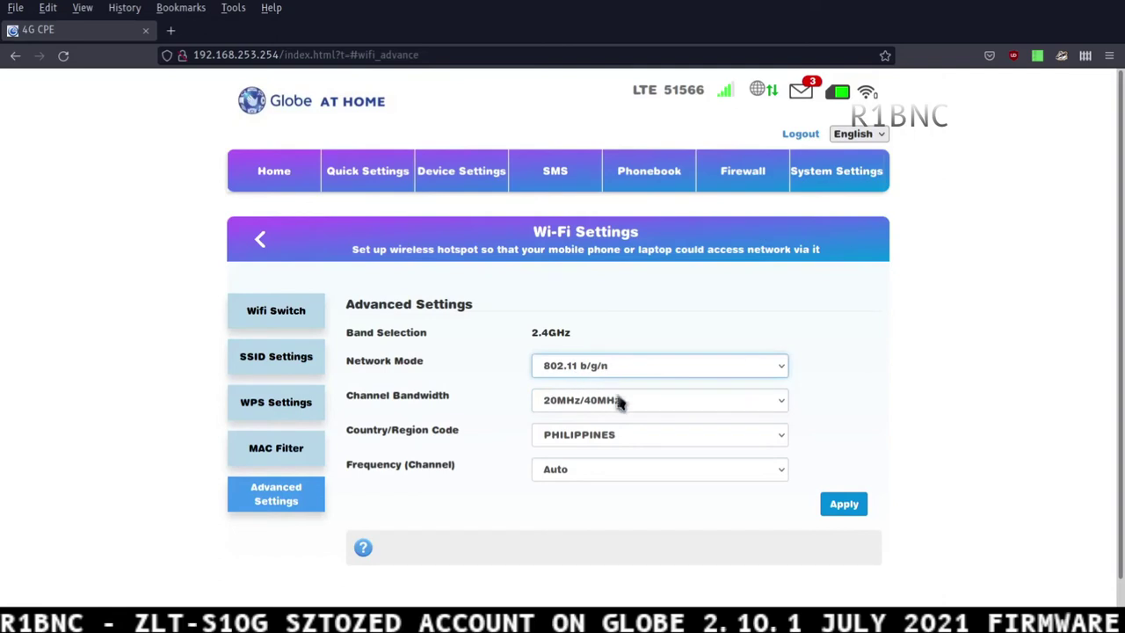
pyautogui.click(625, 442)
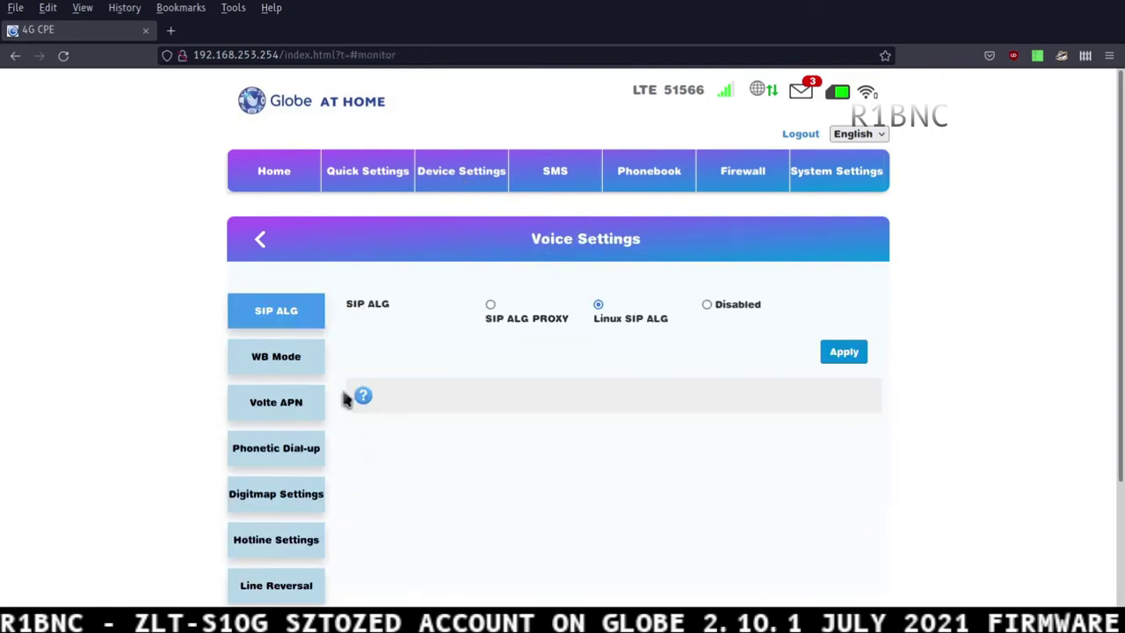
# Step: Look through the Voice Settings, viewing the WB Mode, Volte APN, Line Reversal and Voice Call pages
pyautogui.click(302, 378)
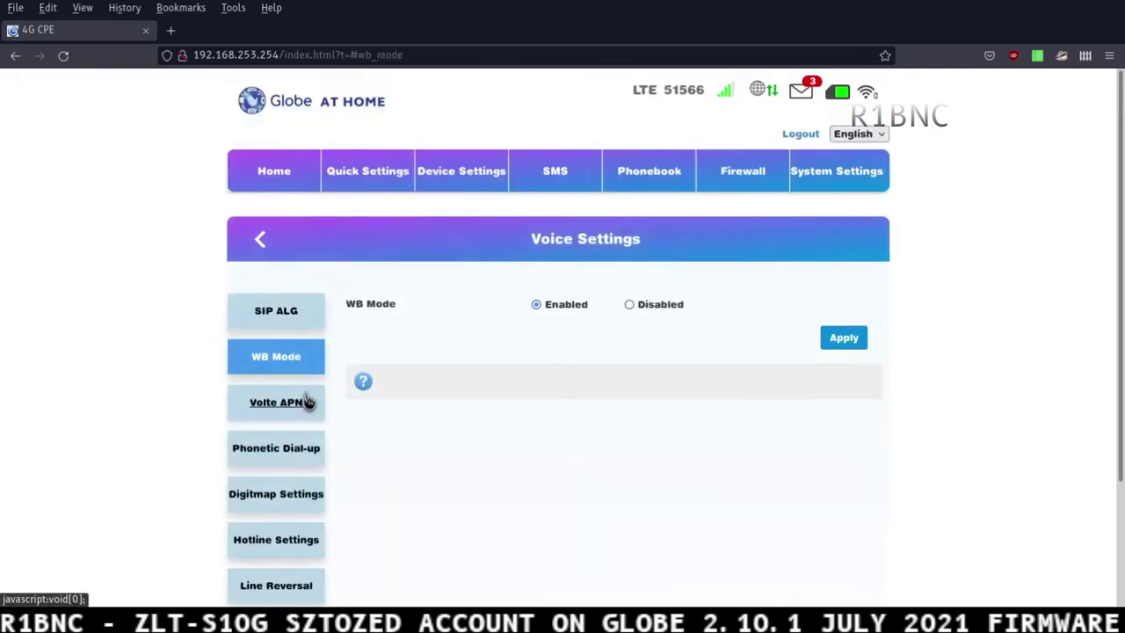
pyautogui.click(307, 402)
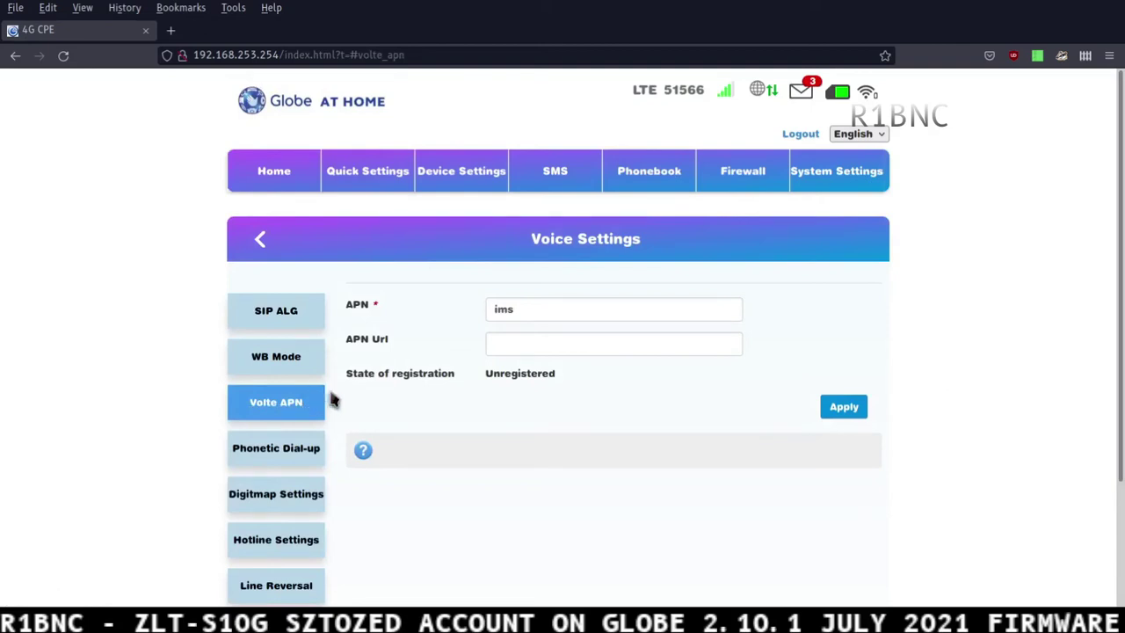
pyautogui.scroll(-3, 304, 493)
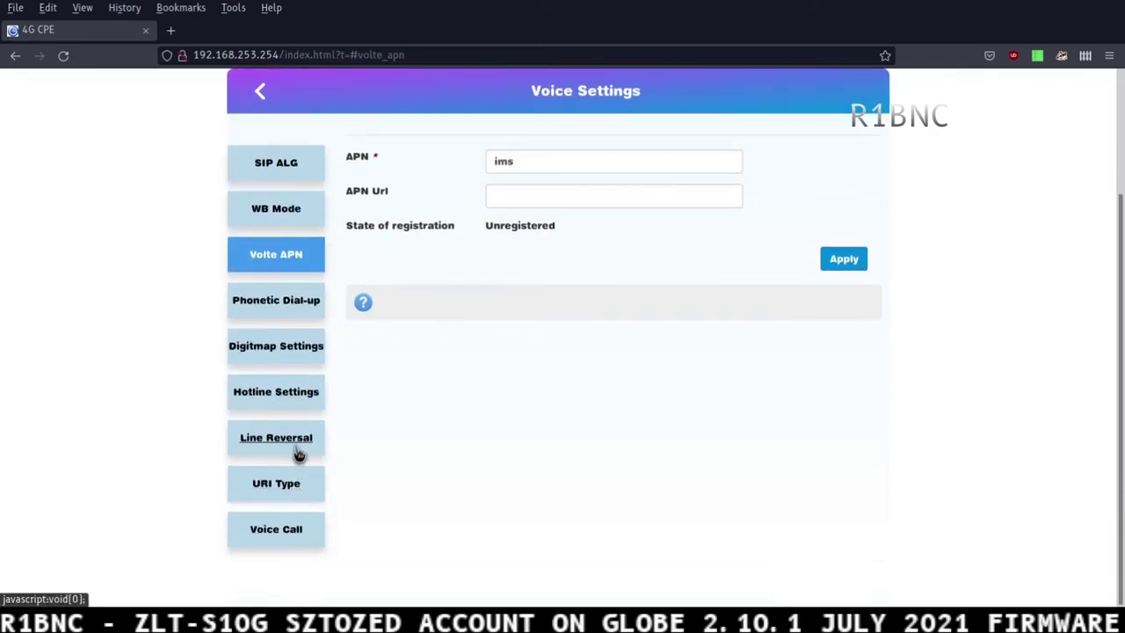
pyautogui.click(299, 454)
pyautogui.scroll(-3, 303, 474)
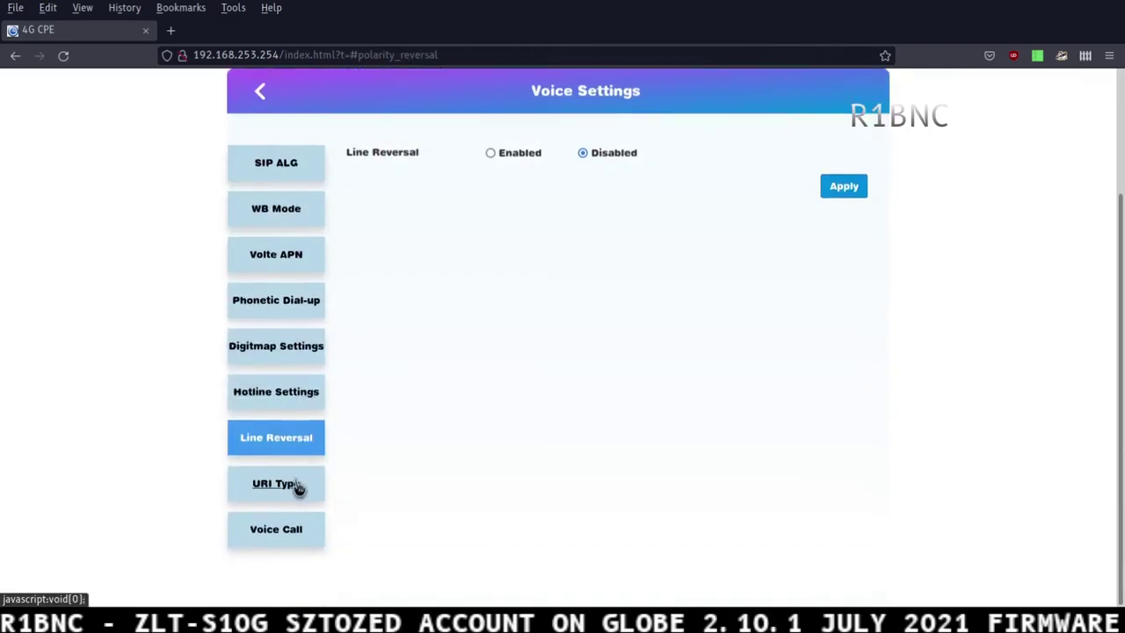
pyautogui.click(290, 536)
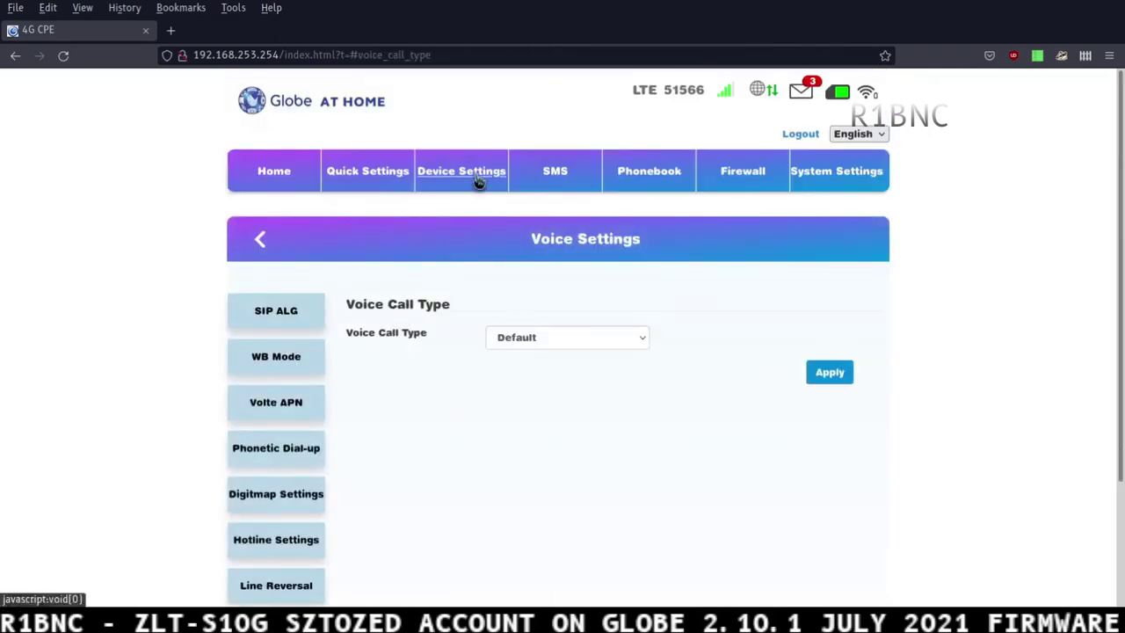
# Step: Open the Firewall settings and view the Port Mapping, Port Forwarding, URL Filtering, UPnP and DMZ pages
pyautogui.click(641, 176)
pyautogui.click(749, 176)
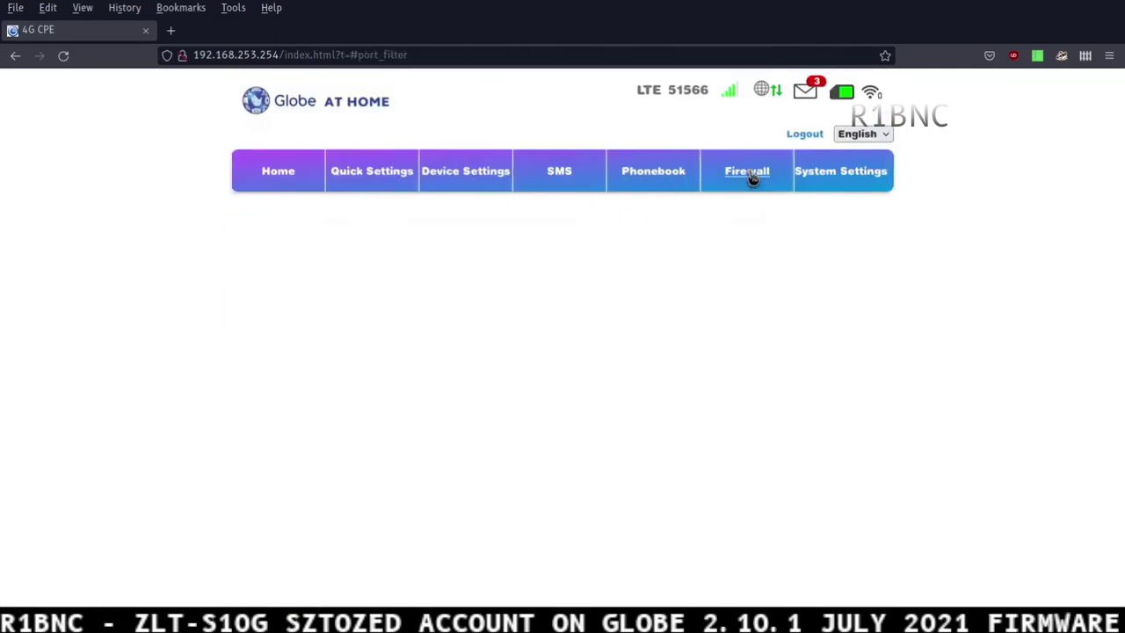
pyautogui.click(303, 363)
pyautogui.click(294, 406)
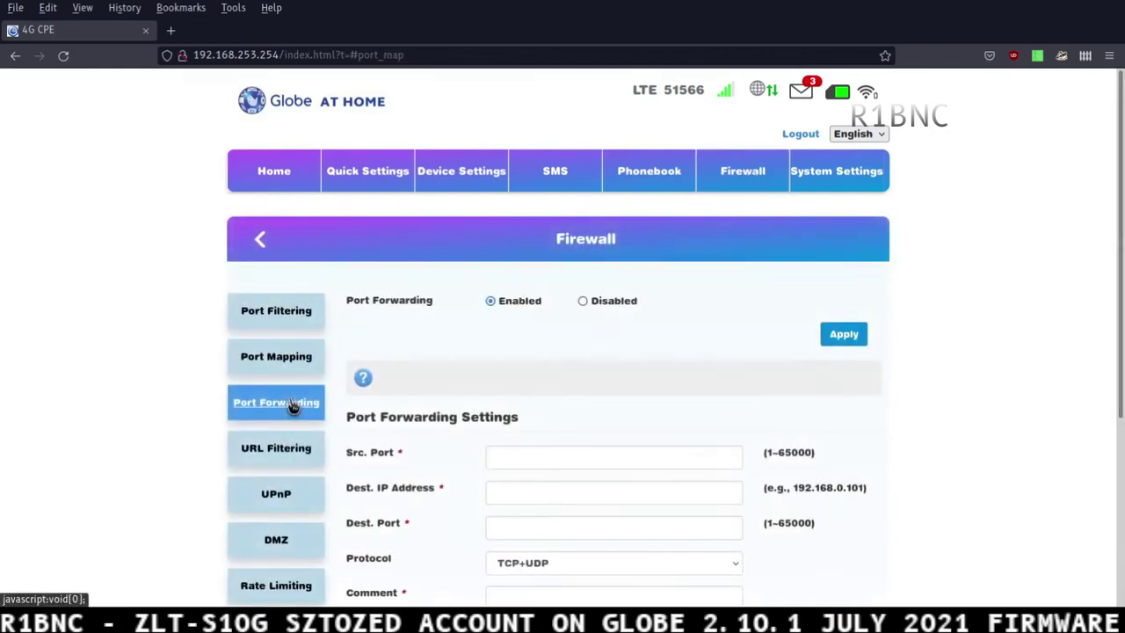
pyautogui.click(299, 448)
pyautogui.click(295, 504)
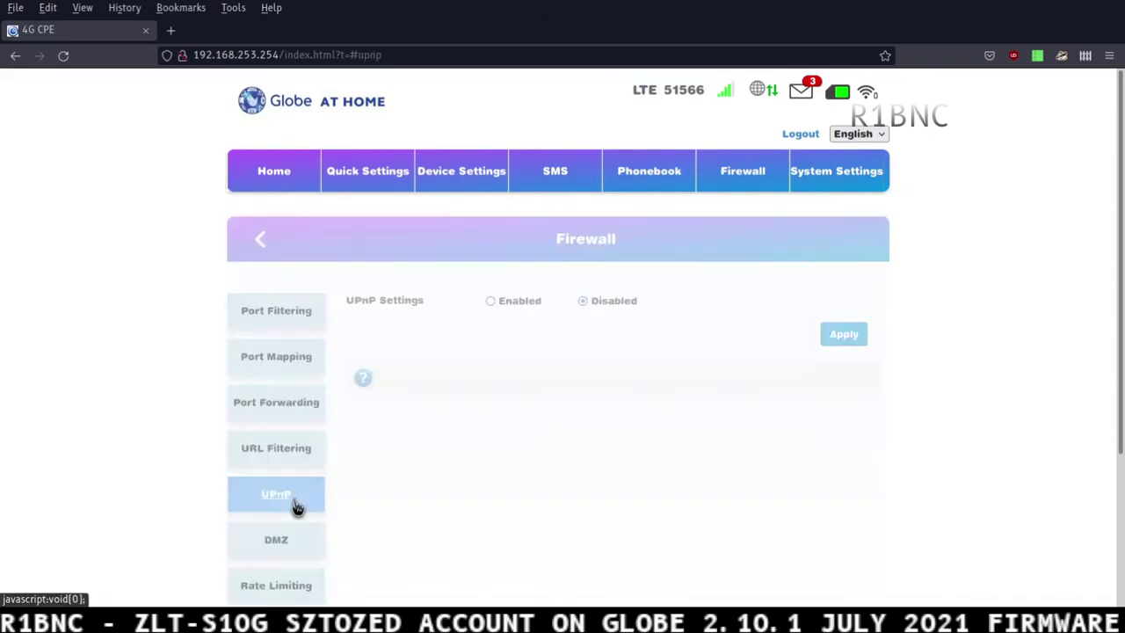
pyautogui.click(288, 552)
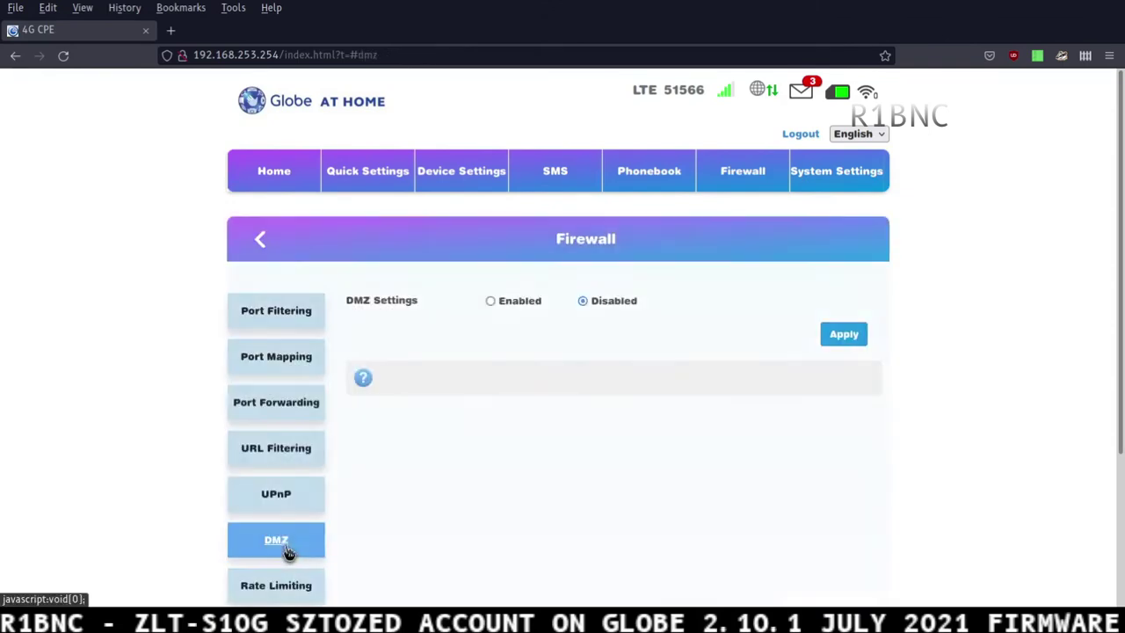
# Step: View the Firewall's Rate Limiting, DDOS Protection, Flow Setting and Firewall Backup pages
pyautogui.click(294, 587)
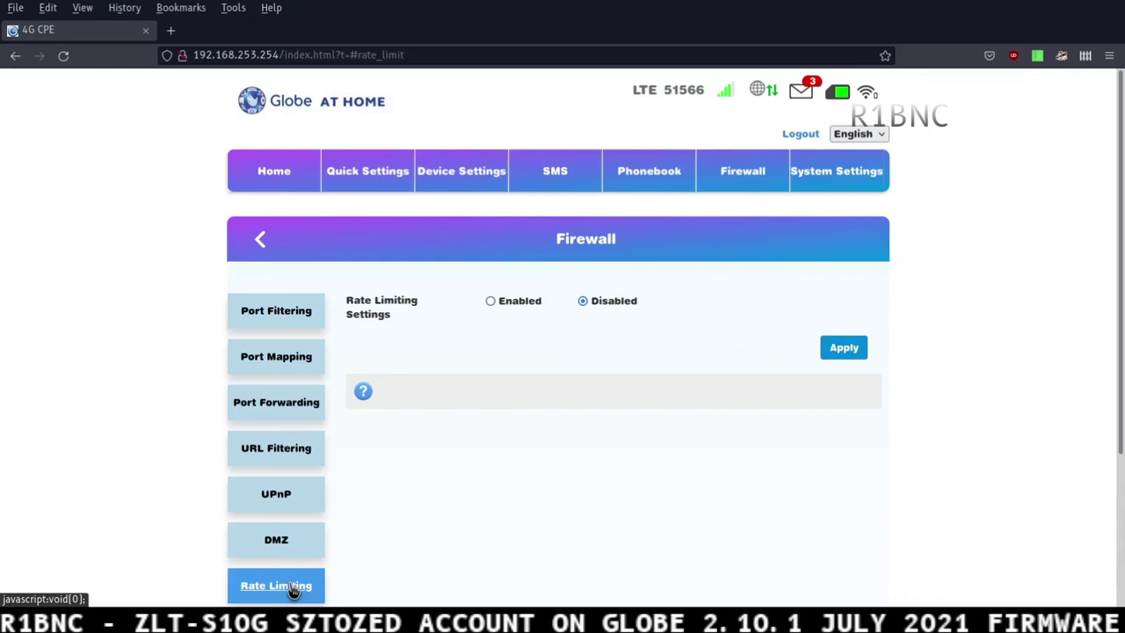
pyautogui.scroll(-2, 303, 580)
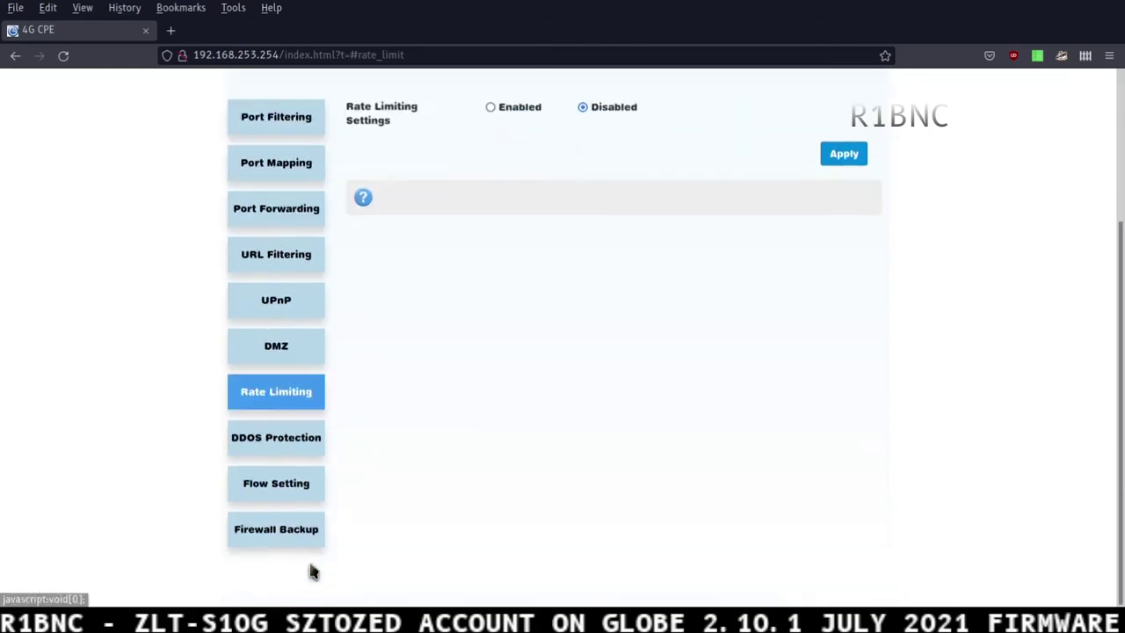
pyautogui.click(293, 439)
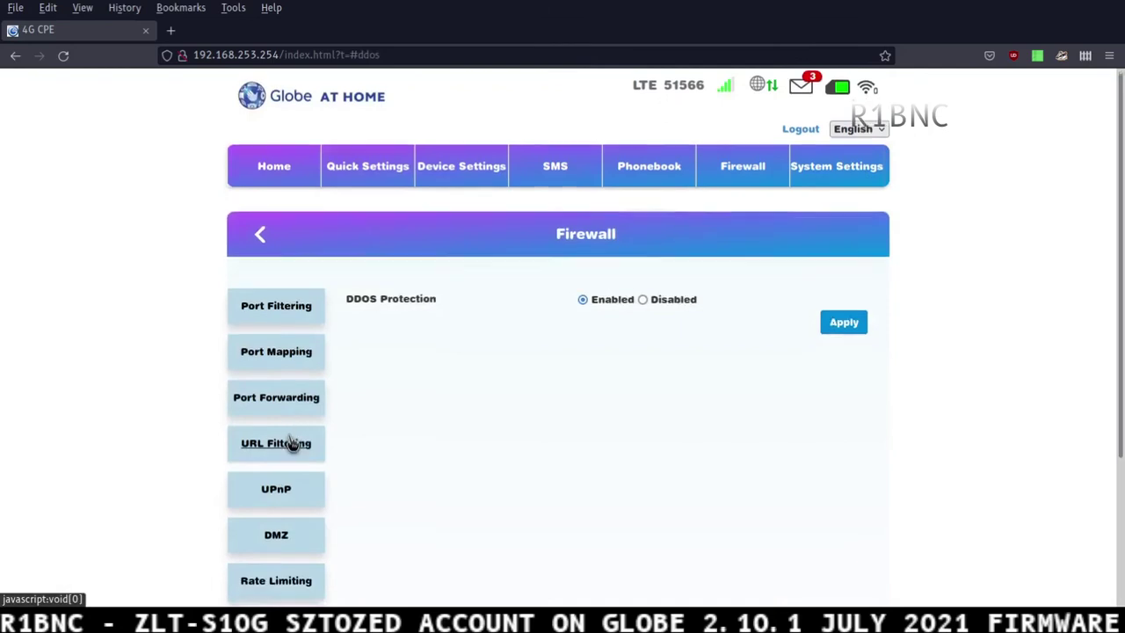
pyautogui.scroll(-3, 291, 445)
pyautogui.click(301, 486)
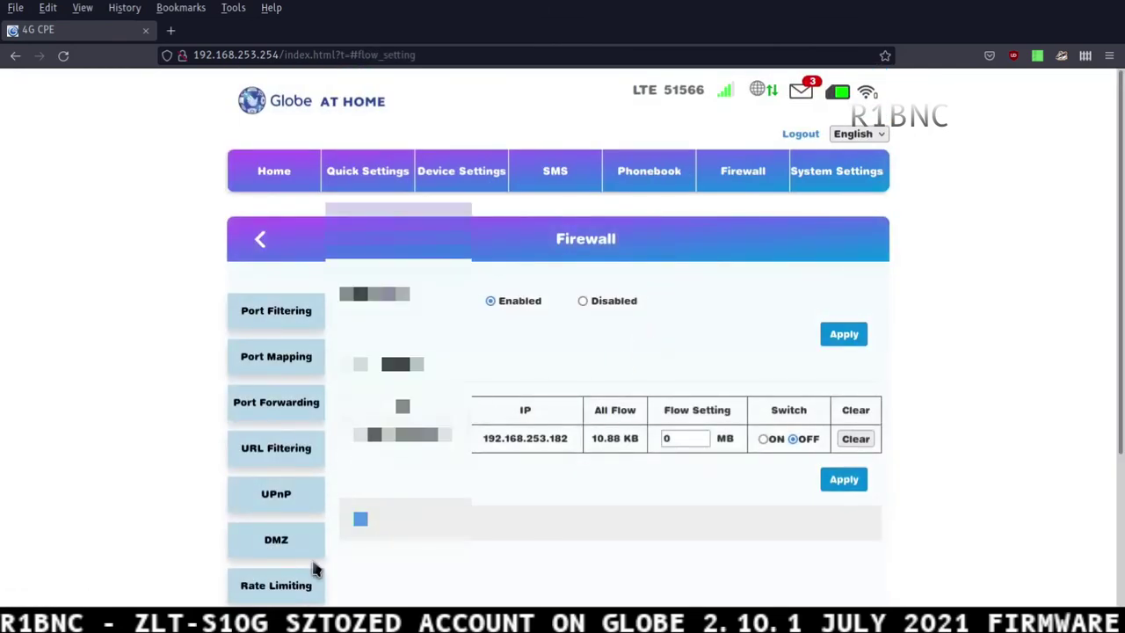
pyautogui.scroll(-2, 314, 570)
pyautogui.click(307, 526)
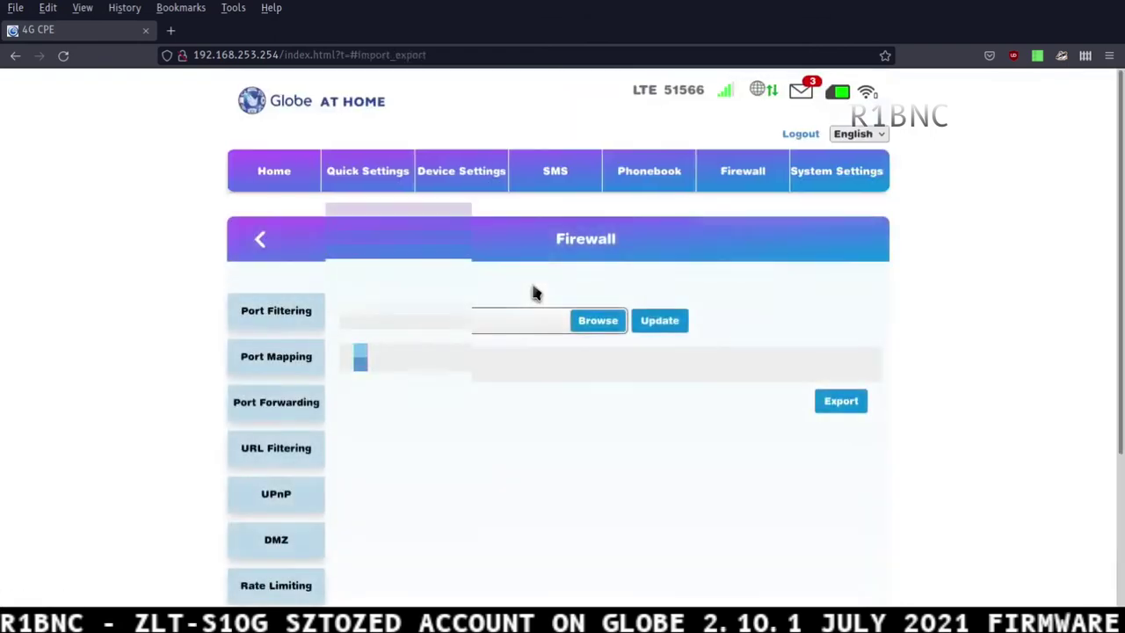
pyautogui.scroll(-3, 820, 184)
pyautogui.scroll(3, 826, 176)
# Step: Open the System Settings, and view the Service and Restore Factory Setting pages
pyautogui.click(828, 176)
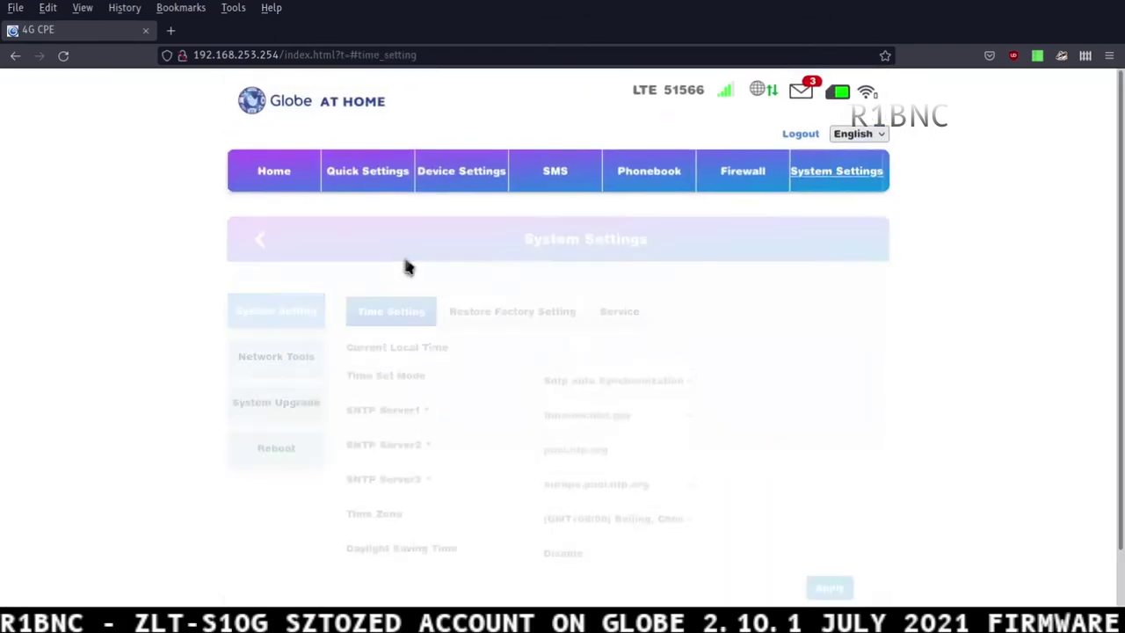
pyautogui.click(599, 311)
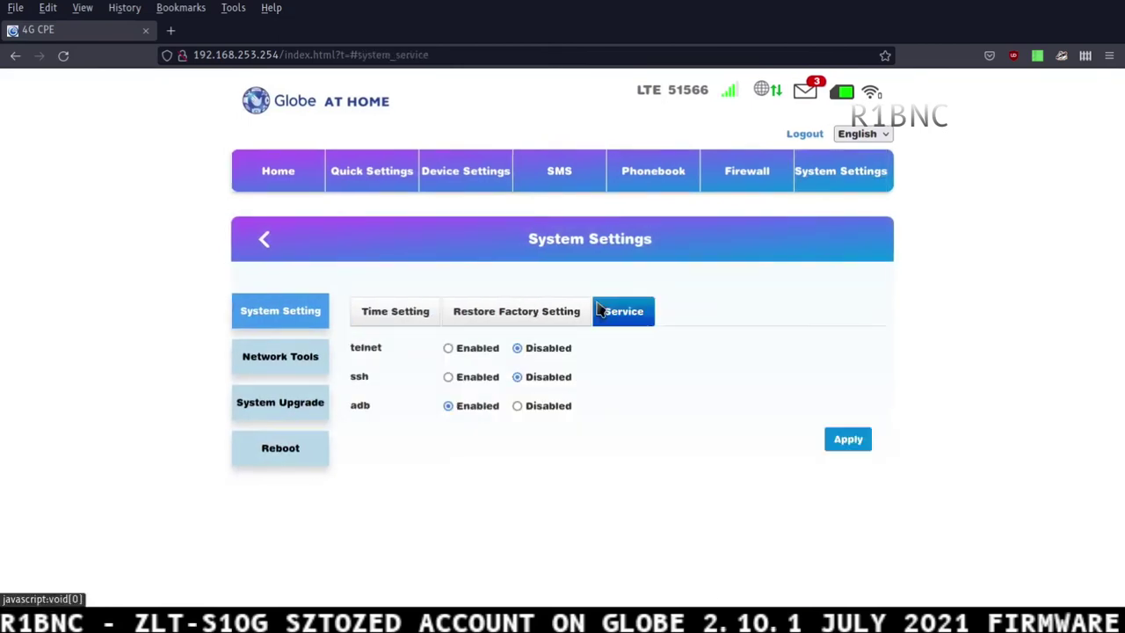
pyautogui.click(572, 315)
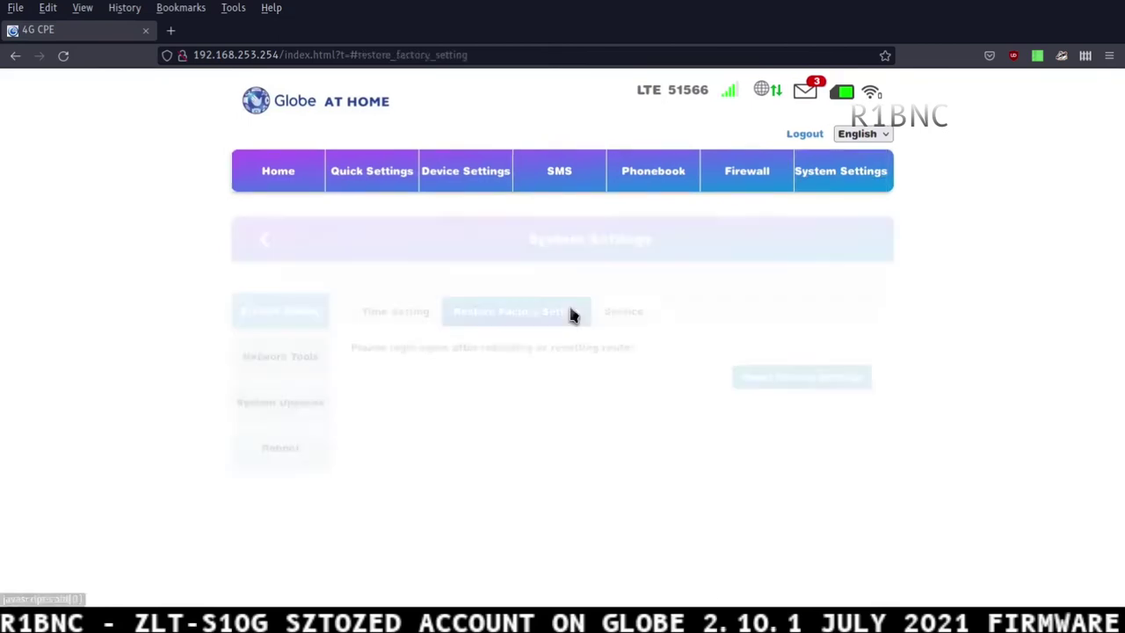
# Step: Send the command AT+CFUN? from the AT page of the Network Tools
pyautogui.click(308, 354)
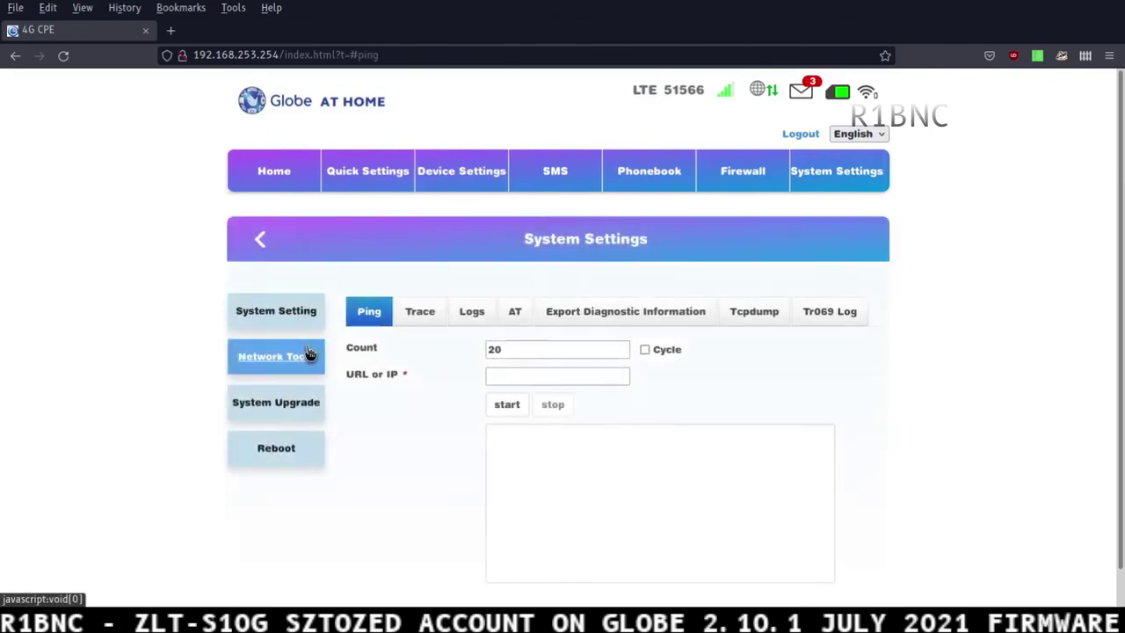
pyautogui.click(517, 311)
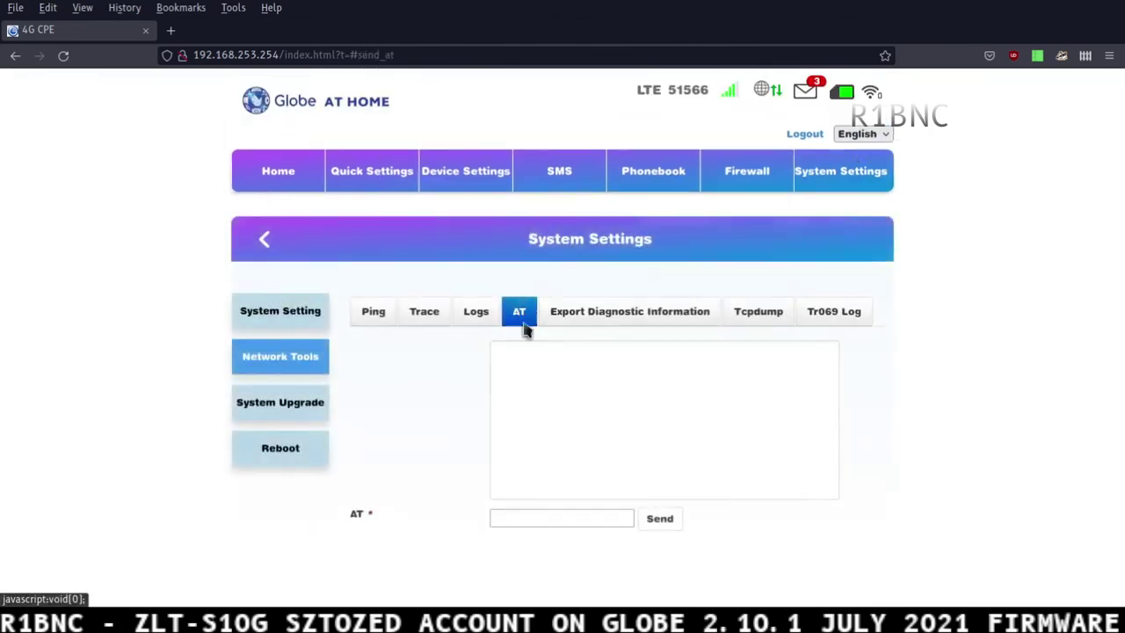
pyautogui.click(525, 520)
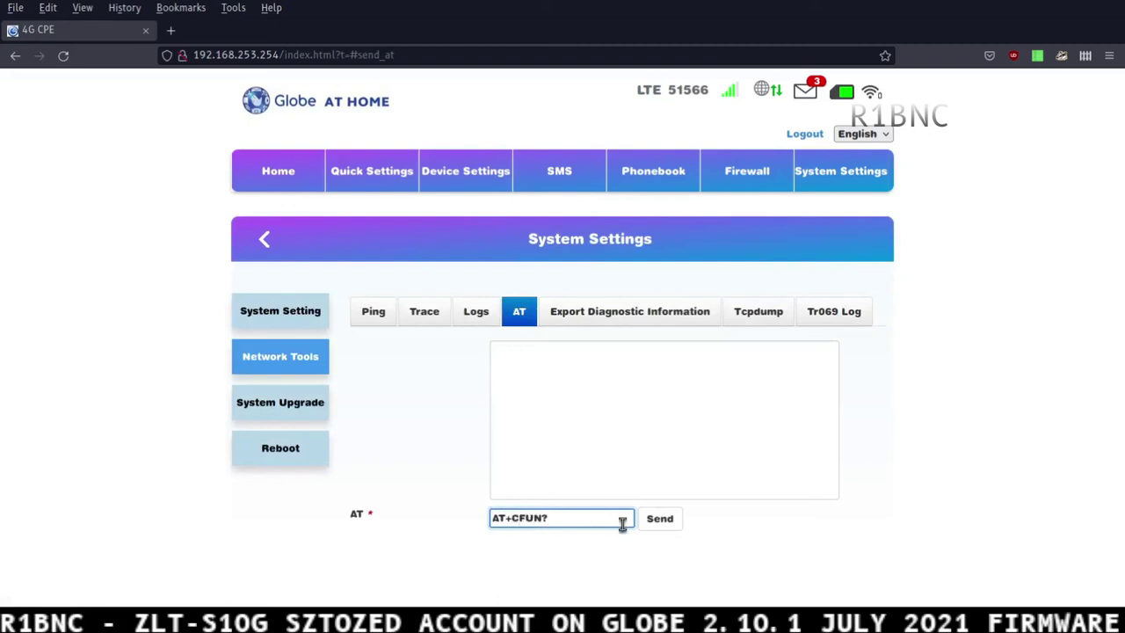
pyautogui.click(660, 519)
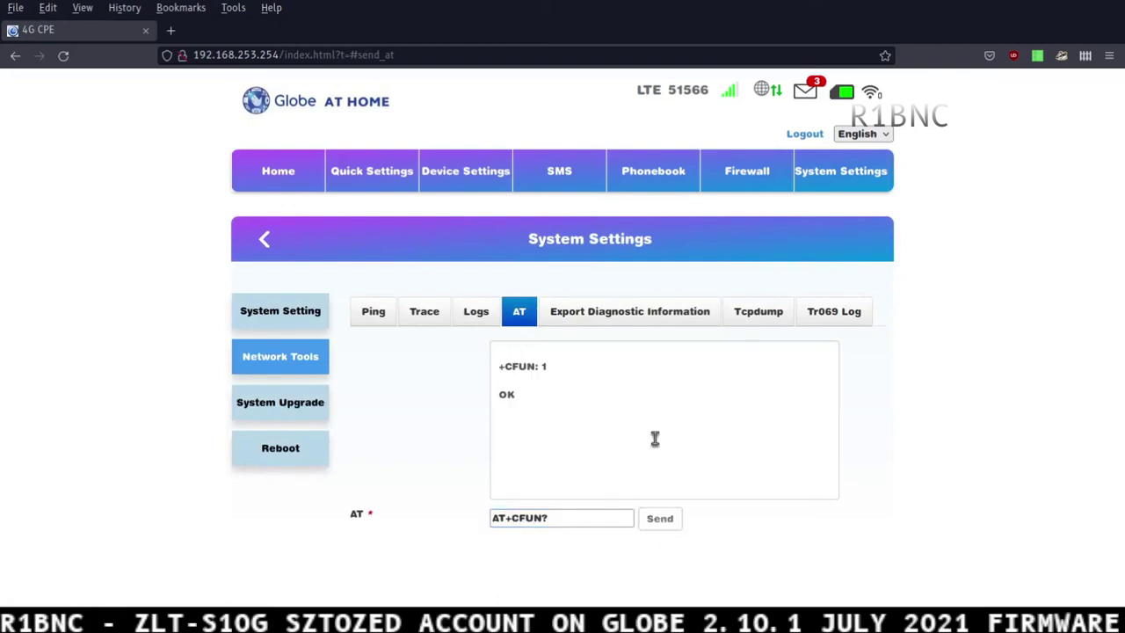
# Step: View the Logs, Export Diagnostic Information, Tcpdump and Tr069 Log pages of the Network Tools
pyautogui.click(477, 315)
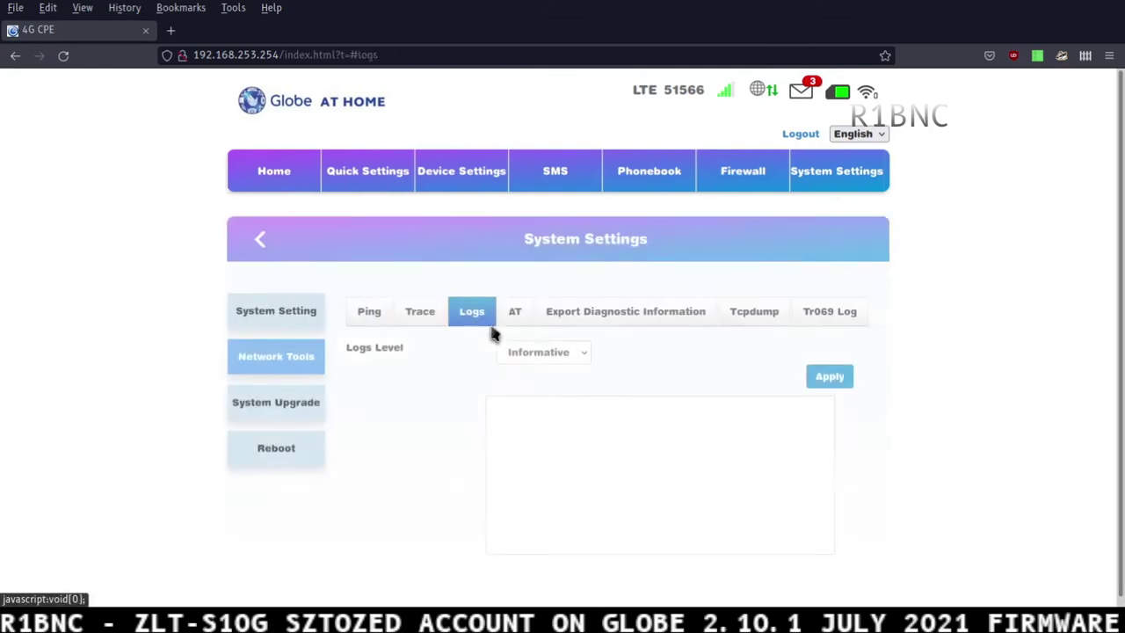
pyautogui.click(563, 318)
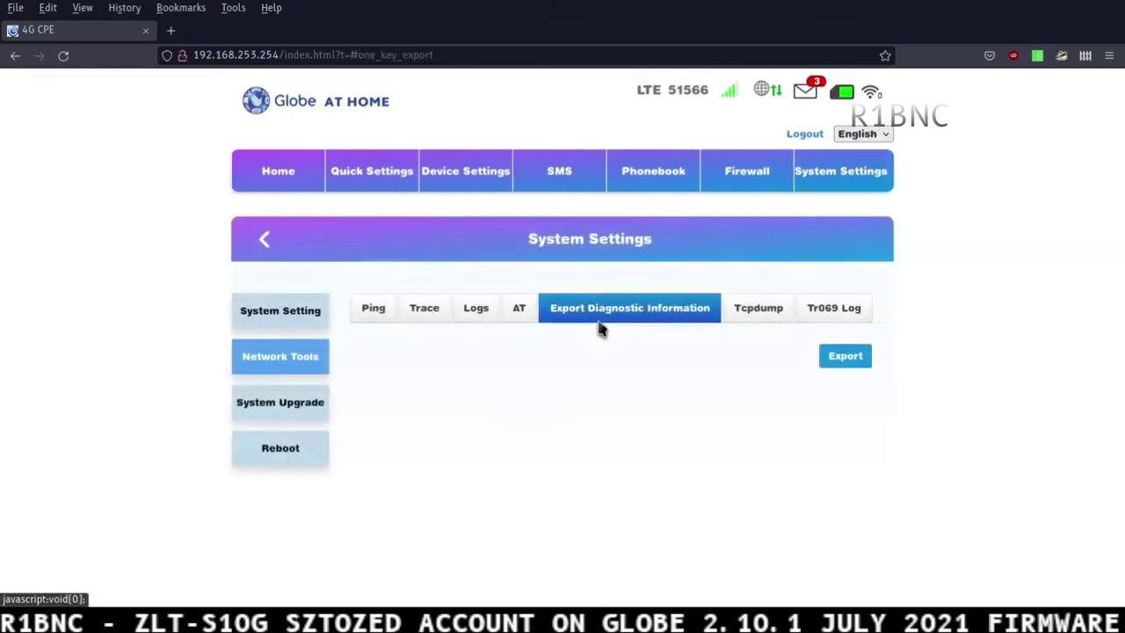
pyautogui.click(483, 313)
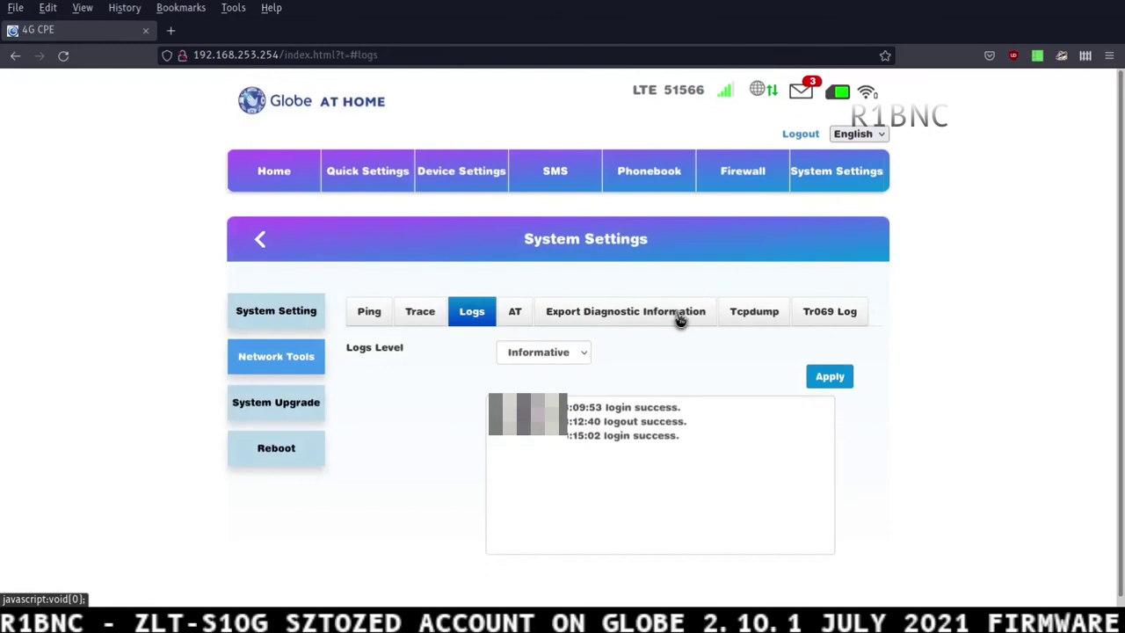
pyautogui.click(679, 316)
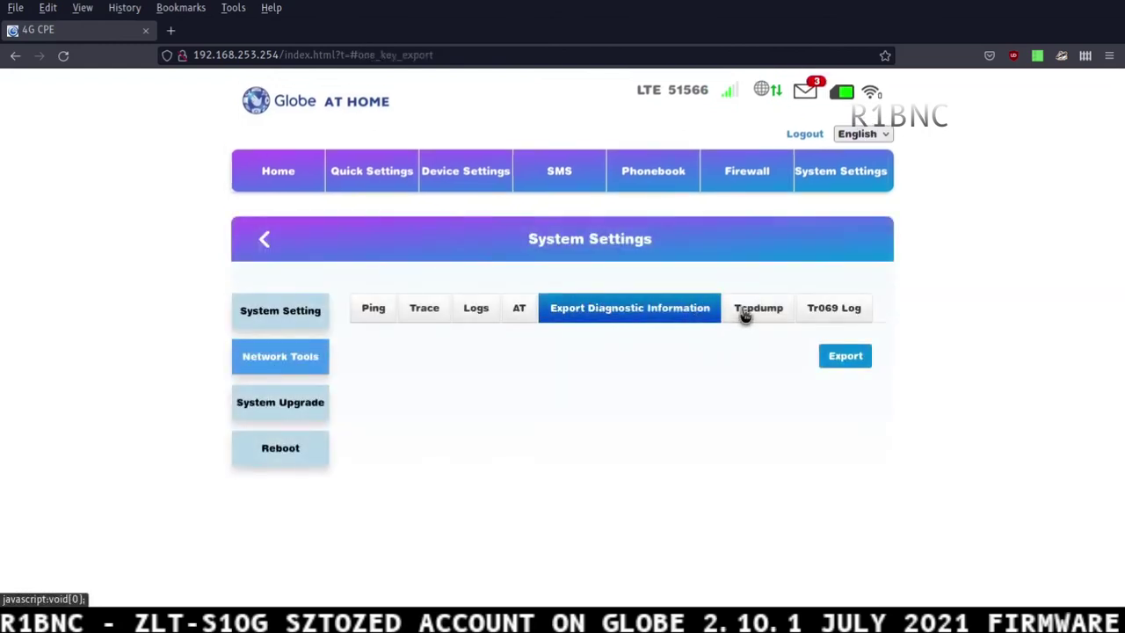
pyautogui.click(745, 315)
pyautogui.click(835, 312)
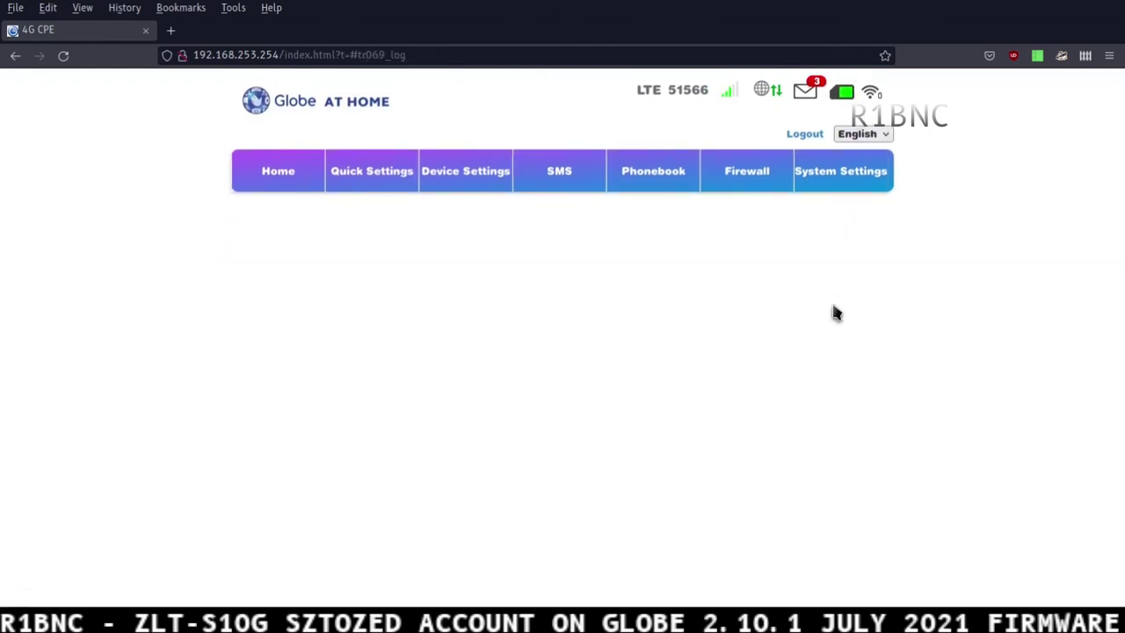
# Step: Return to the Ping tool, and view the System Upgrade and Reboot pages of the System Settings
pyautogui.click(370, 315)
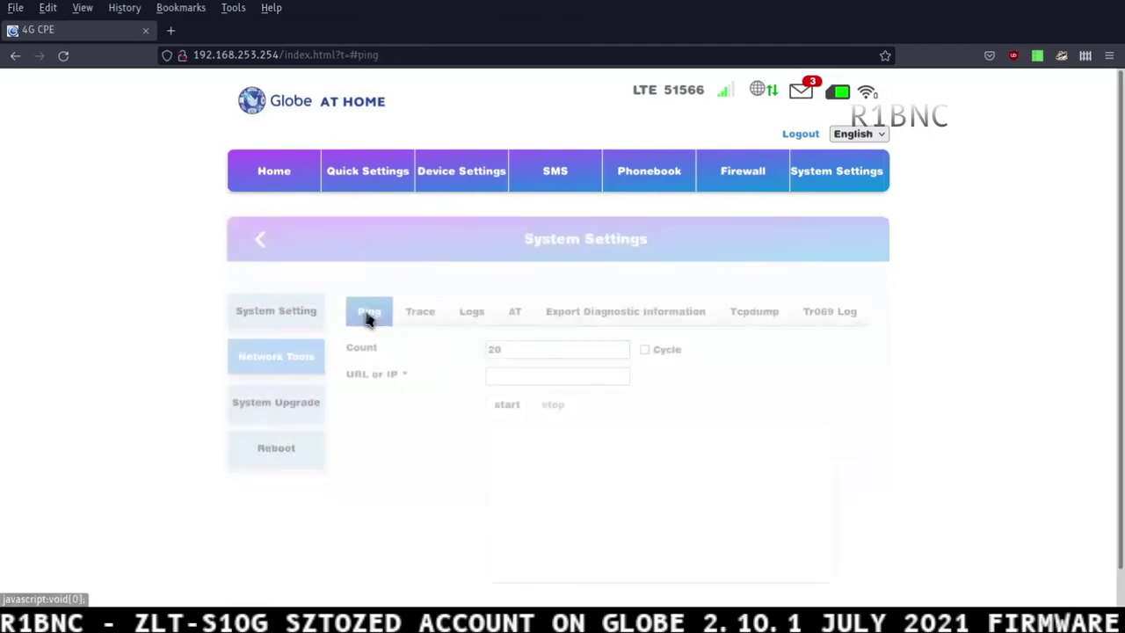
pyautogui.click(315, 417)
pyautogui.click(309, 449)
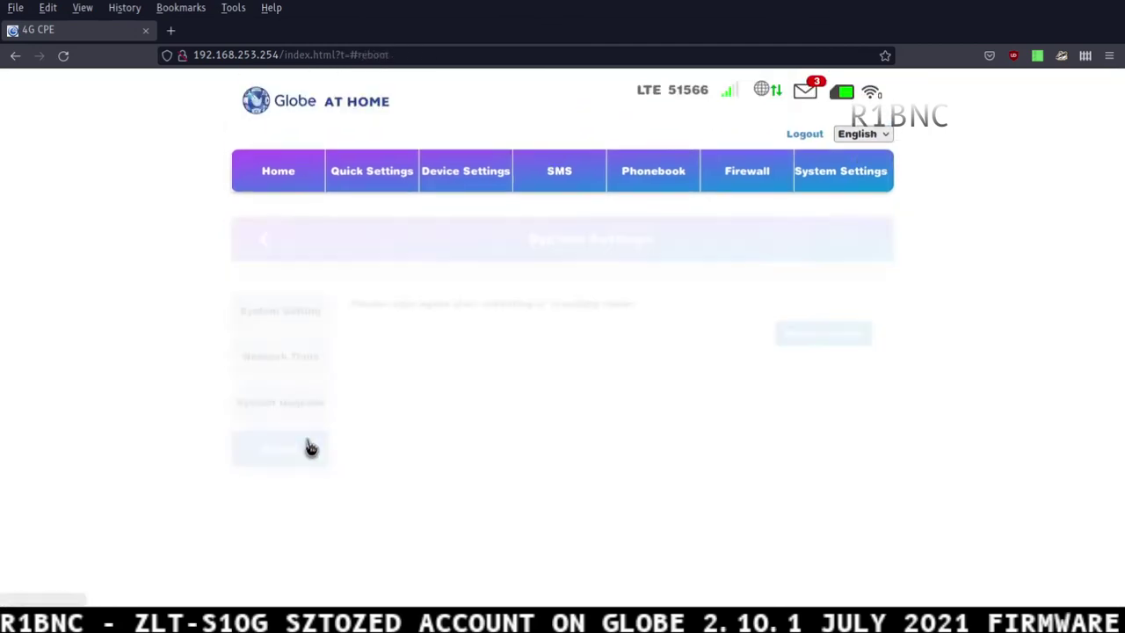